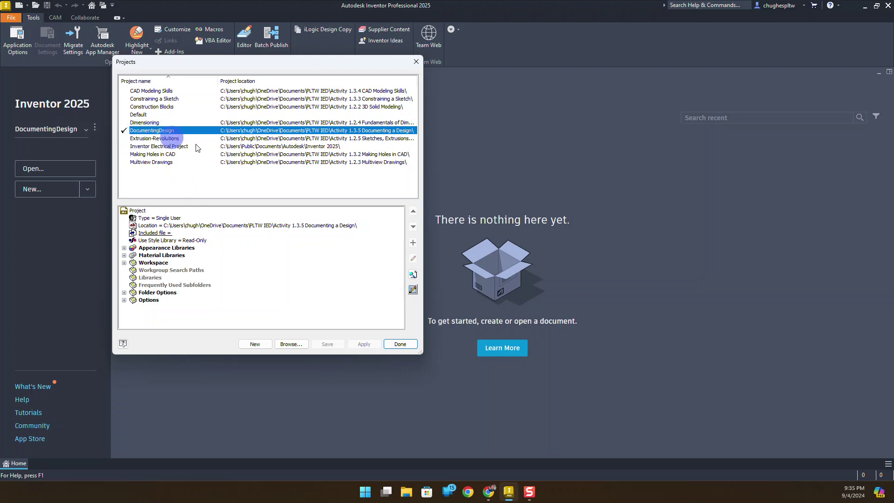
# - Close the Projects dialog with DocumentingDesign checked as the active project
pyautogui.click(397, 343)
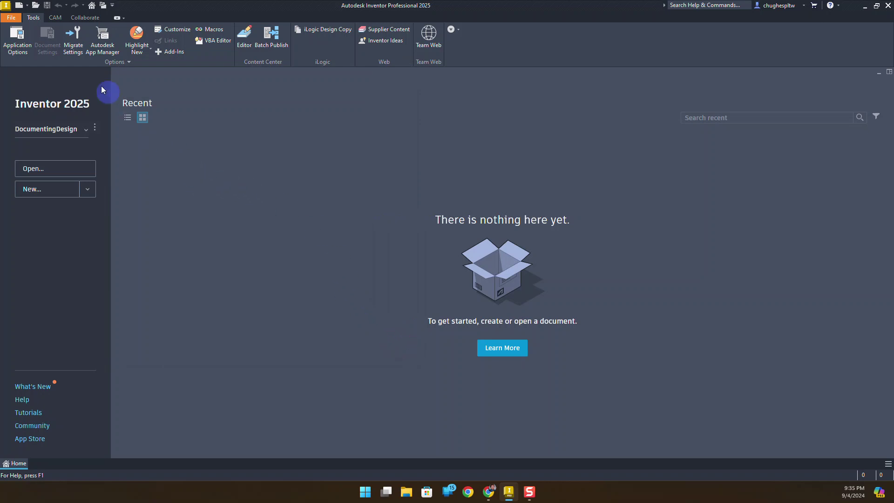
# - Open IED_135_1x10_Beam from the Downloads folder, accepting the search-path prompt
pyautogui.click(37, 9)
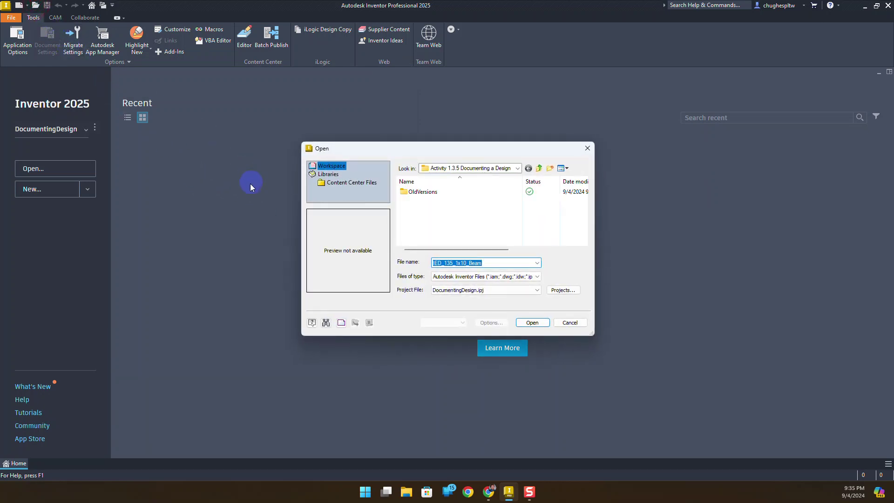
pyautogui.click(516, 169)
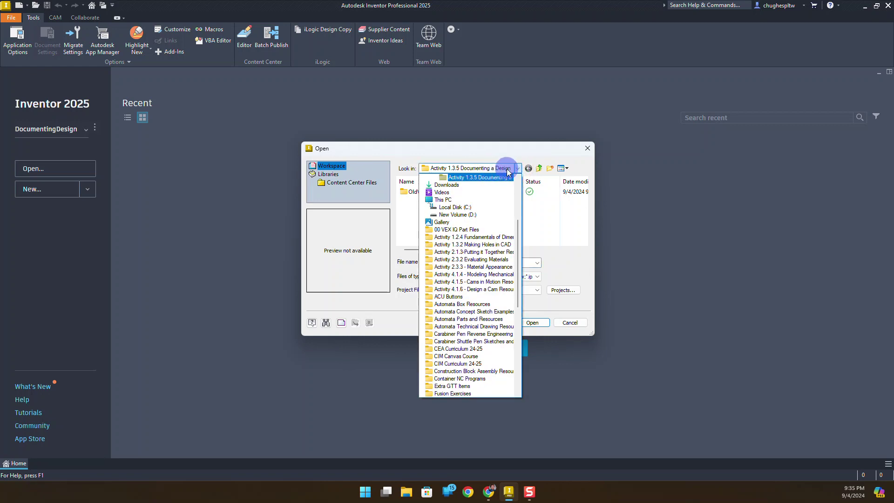
pyautogui.scroll(1, 494, 230)
pyautogui.scroll(3, 494, 230)
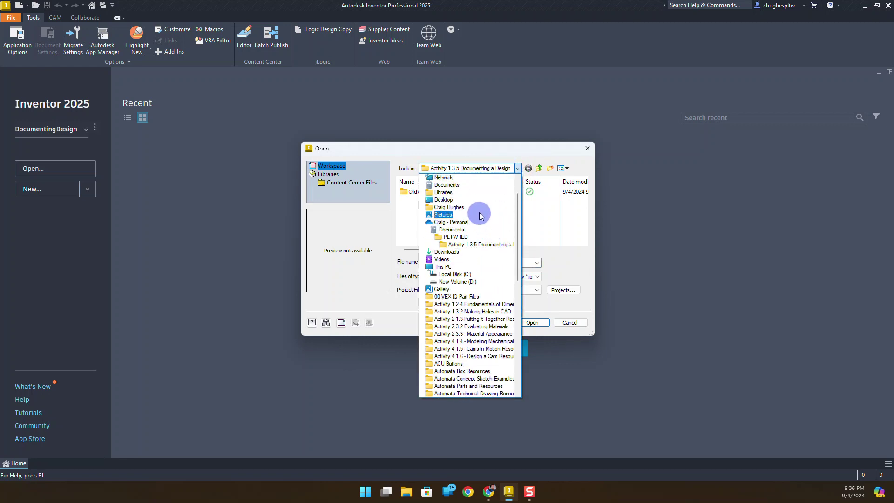
pyautogui.scroll(1, 485, 208)
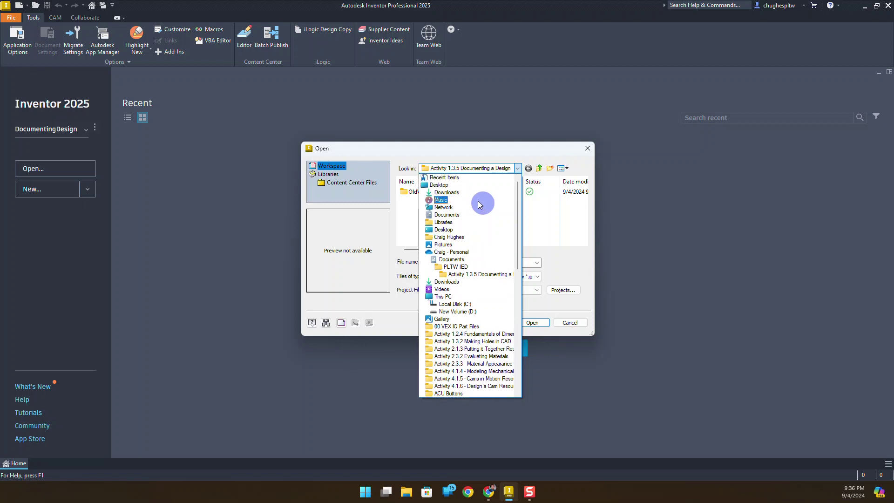
pyautogui.click(450, 192)
pyautogui.click(440, 202)
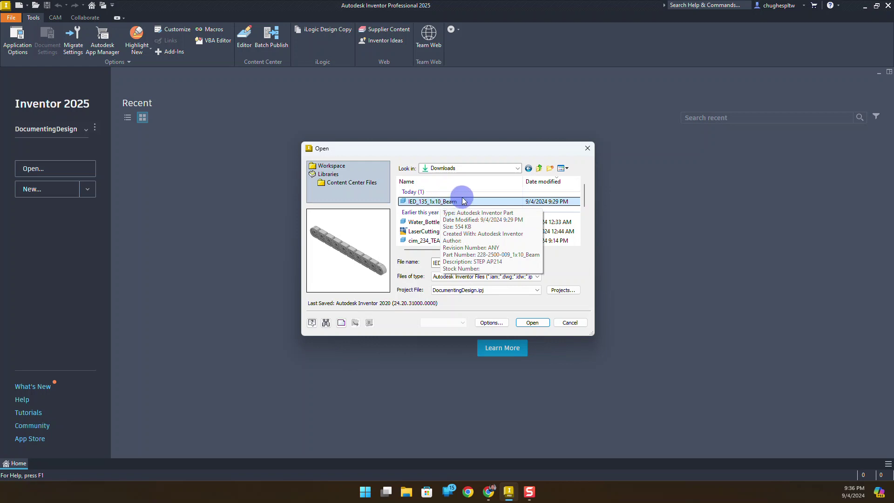
pyautogui.click(529, 322)
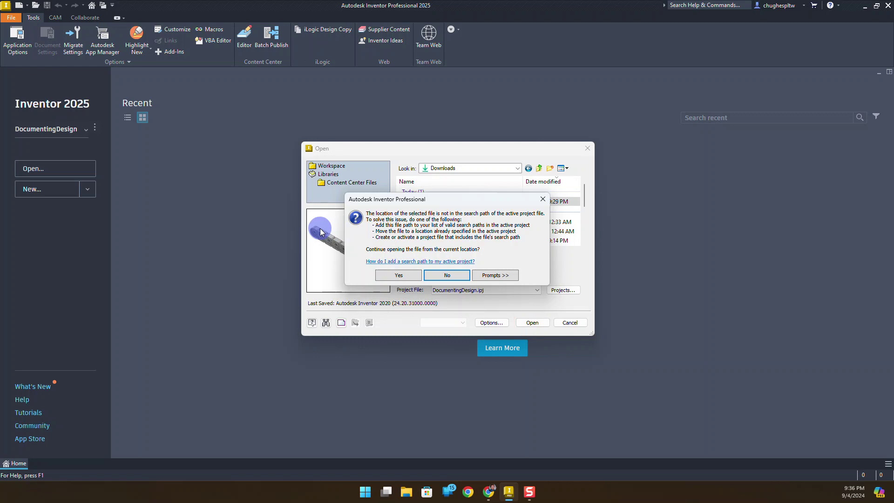
pyautogui.click(383, 280)
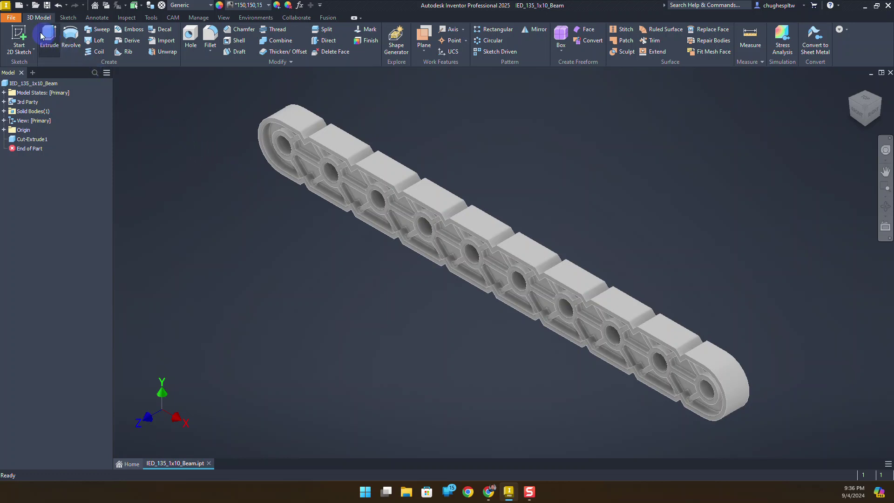
# - Save the part as a copy in Documents > PLTW IED > Activity 1.3.5 Documenting a Design
pyautogui.click(11, 17)
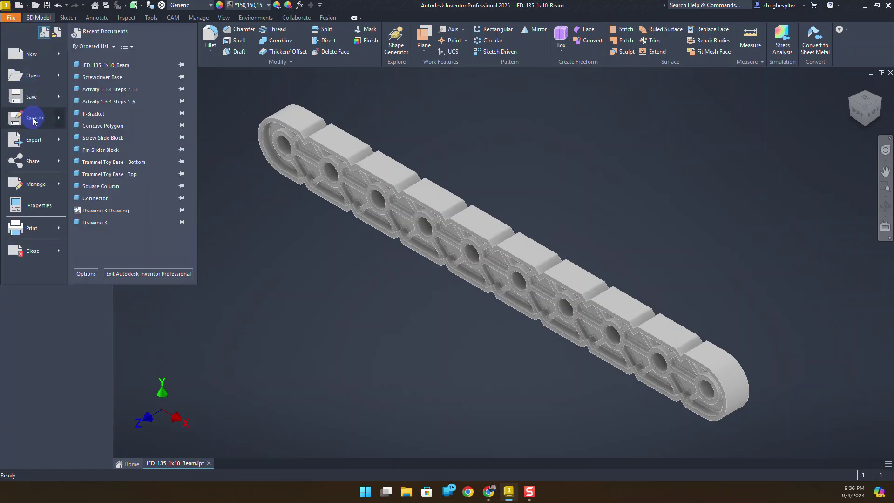
pyautogui.click(33, 118)
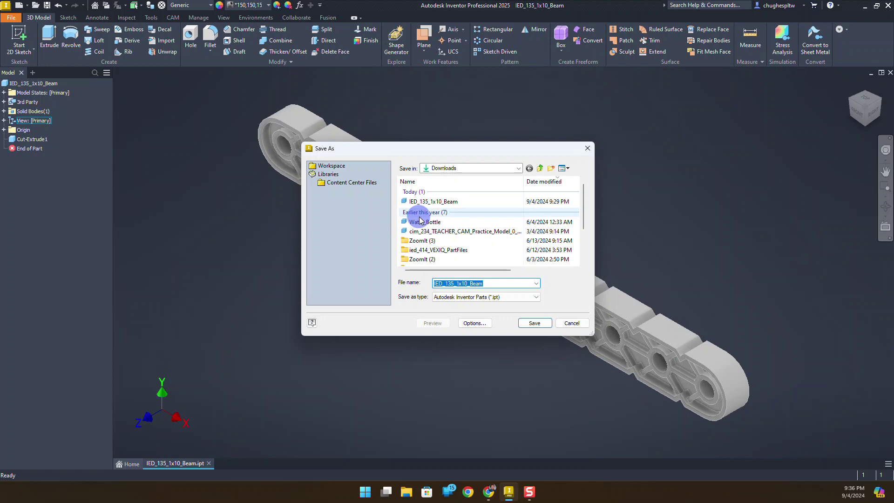
pyautogui.click(518, 168)
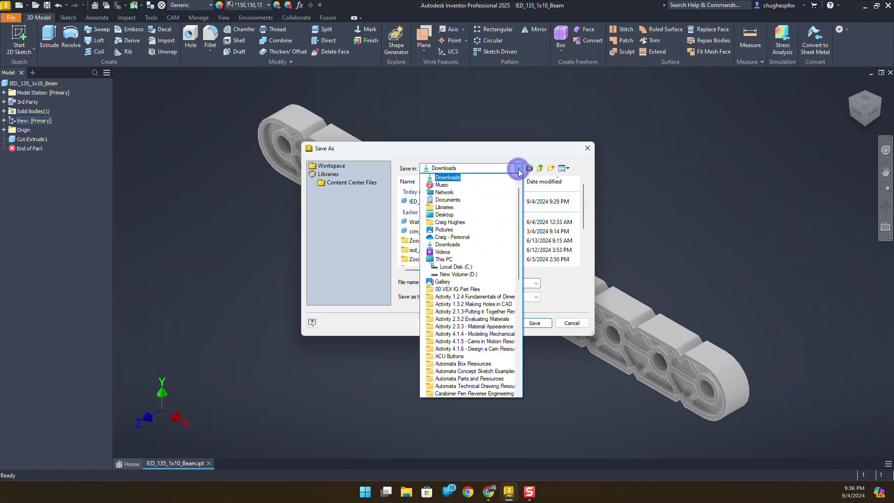
pyautogui.scroll(1, 485, 261)
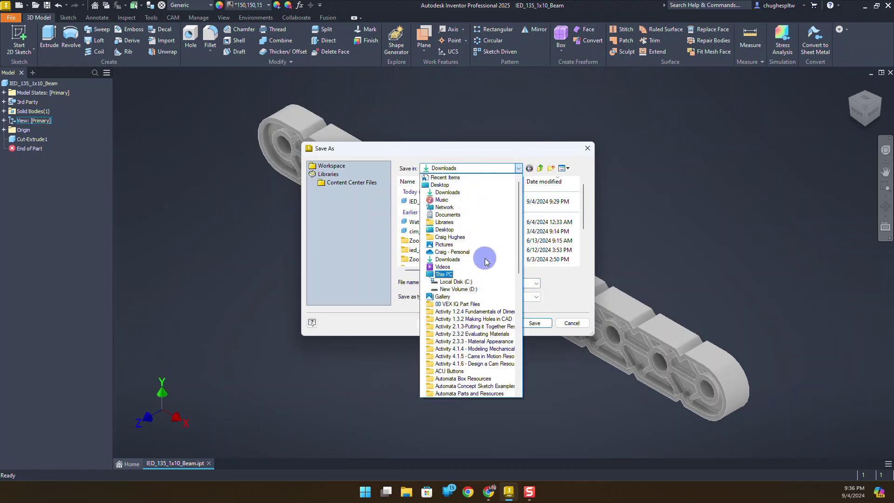
pyautogui.click(447, 215)
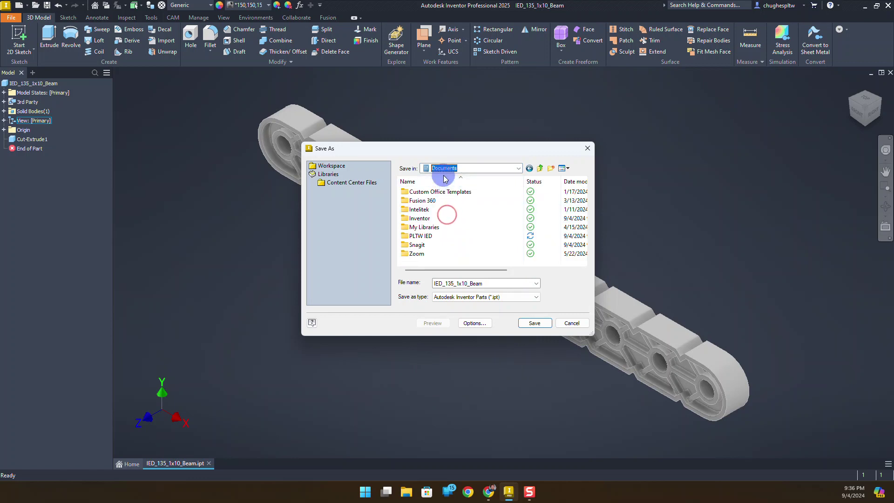
pyautogui.click(425, 237)
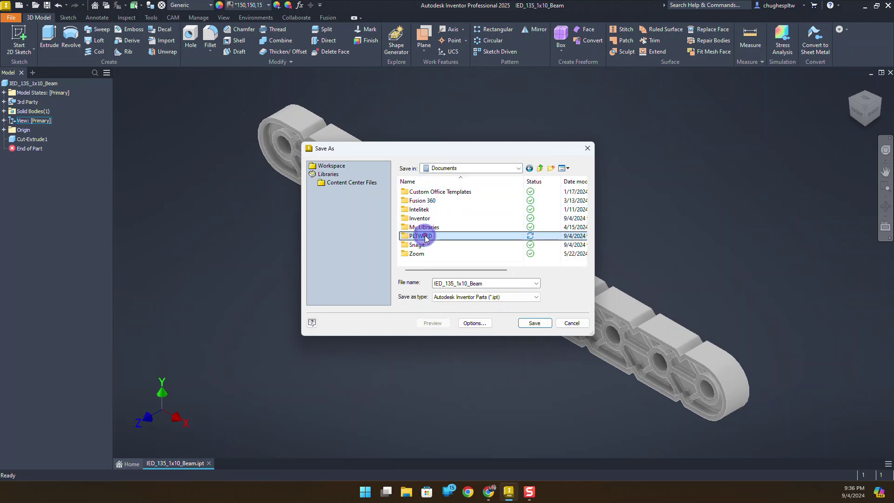
pyautogui.click(445, 238)
pyautogui.click(445, 237)
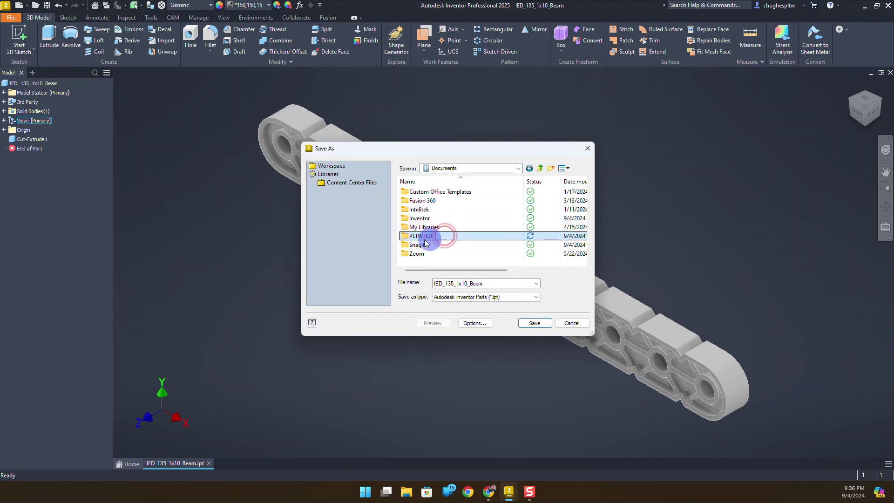
pyautogui.doubleClick(450, 255)
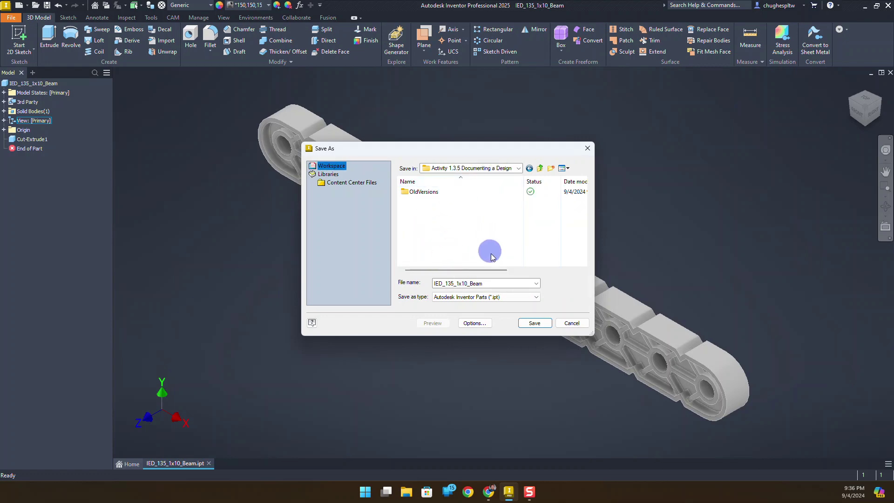
pyautogui.click(534, 323)
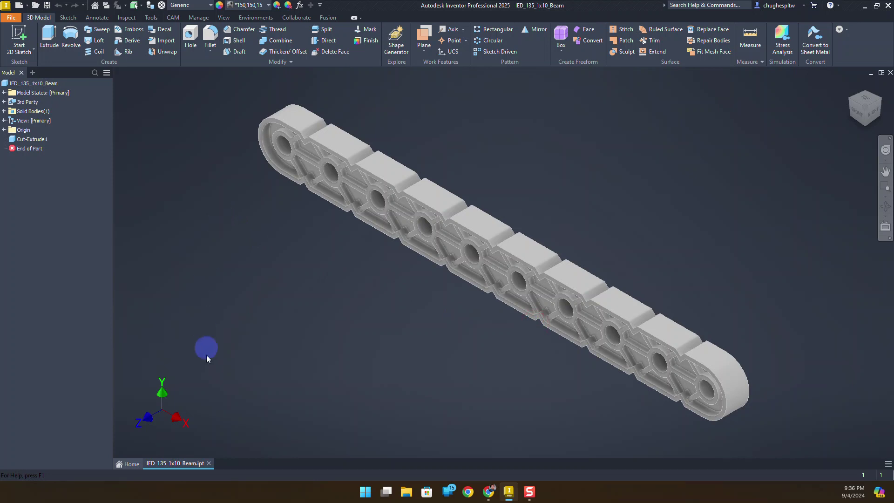
pyautogui.click(211, 464)
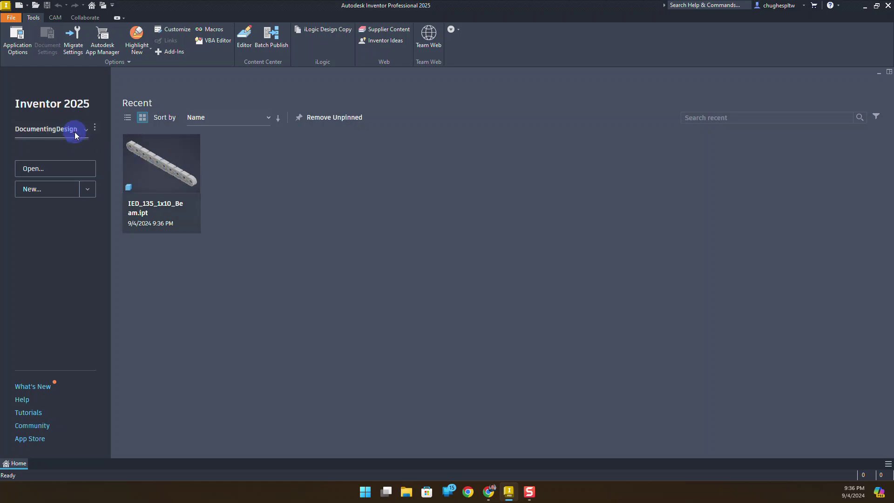
pyautogui.click(166, 169)
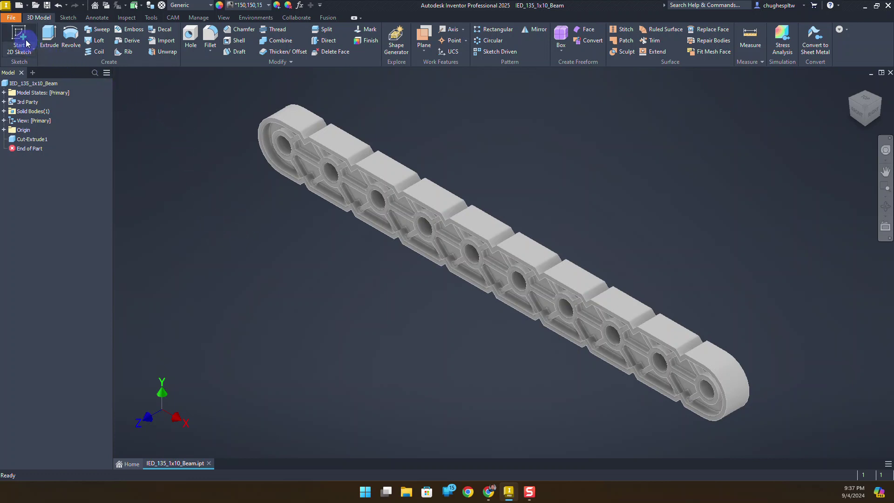
# - Create a drawing from IED B Titleblock.idw with Crank Arm Drawing as the drawing name
pyautogui.click(17, 6)
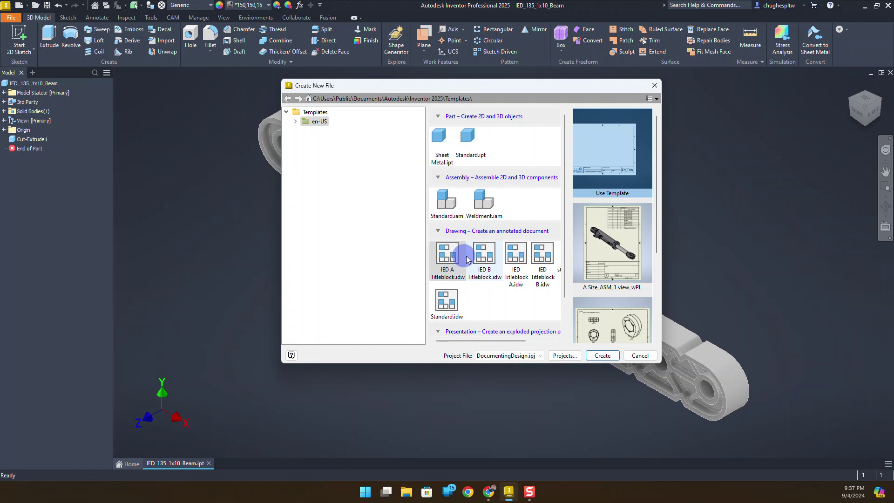
pyautogui.click(486, 257)
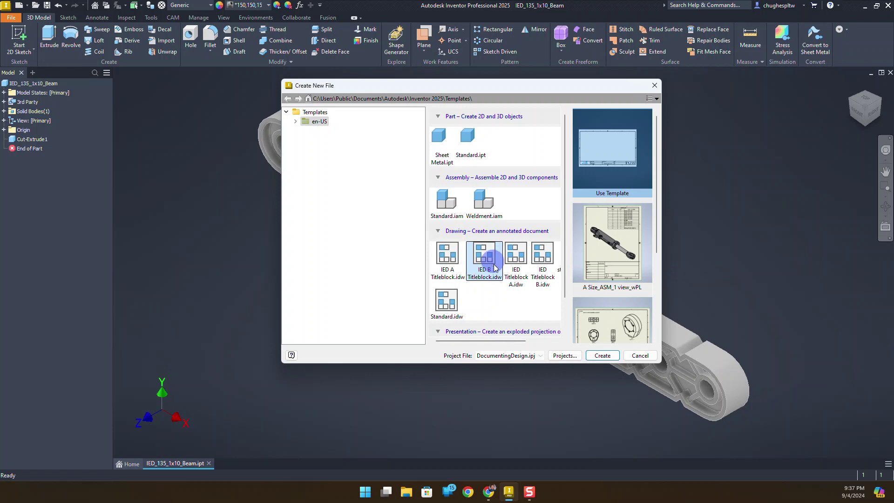
pyautogui.click(601, 356)
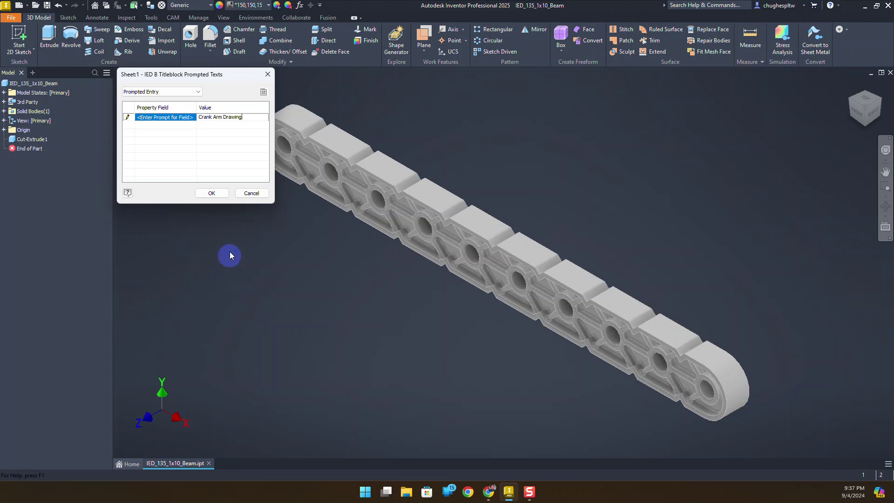
pyautogui.click(213, 193)
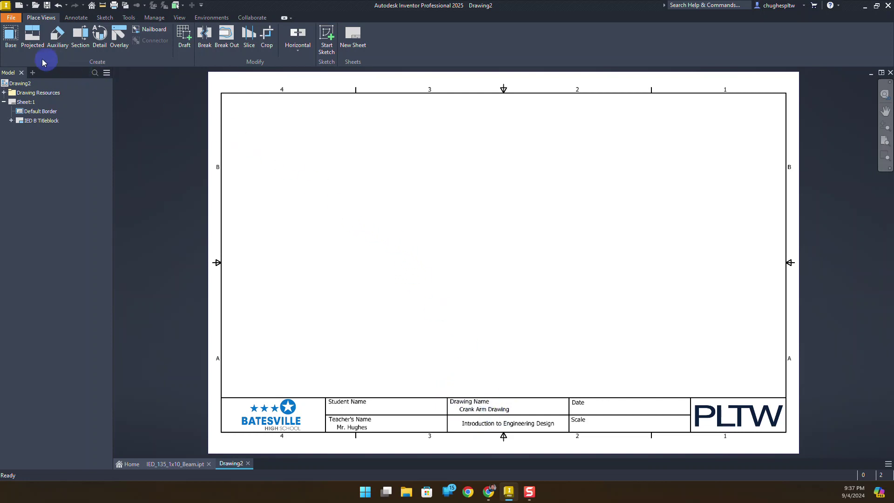
# - Place the beam's front view at 2 : 1 scale in the sheet's lower left
pyautogui.click(12, 37)
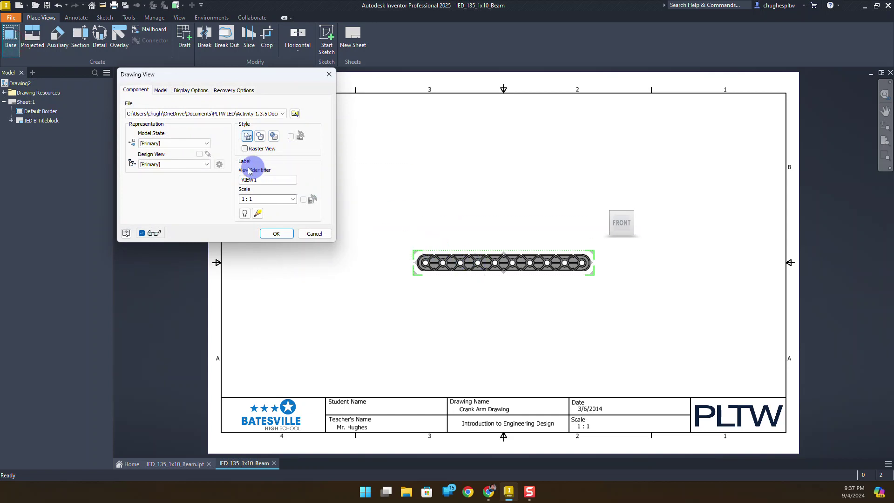
pyautogui.click(293, 199)
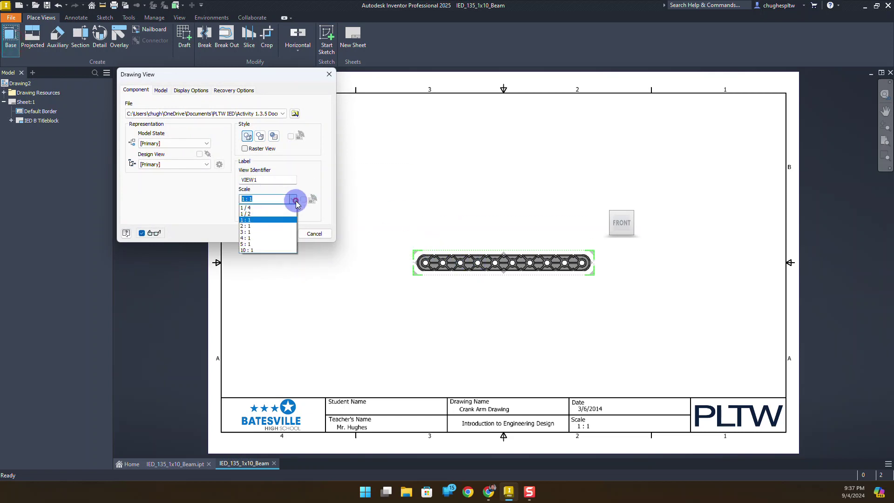
pyautogui.click(278, 226)
pyautogui.moveTo(486, 264); pyautogui.dragTo(392, 326)
pyautogui.click(288, 234)
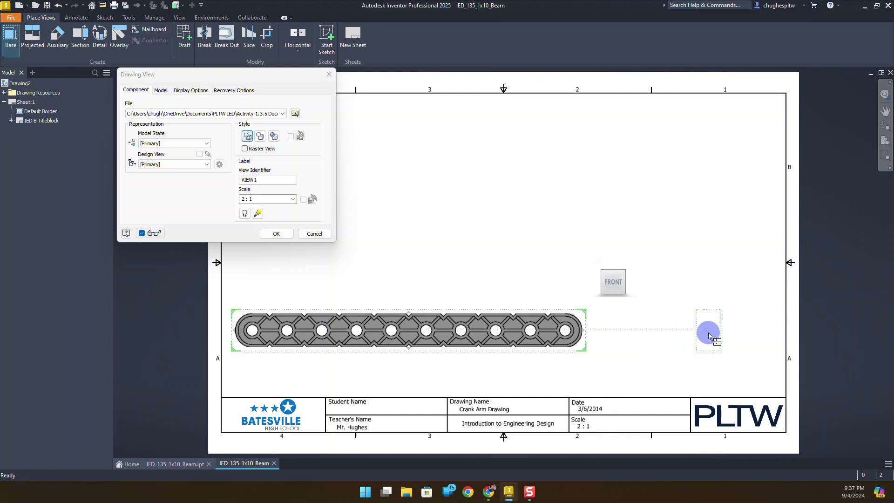
# - Project a right-side view and an upper-right isometric view from the front view
pyautogui.click(708, 335)
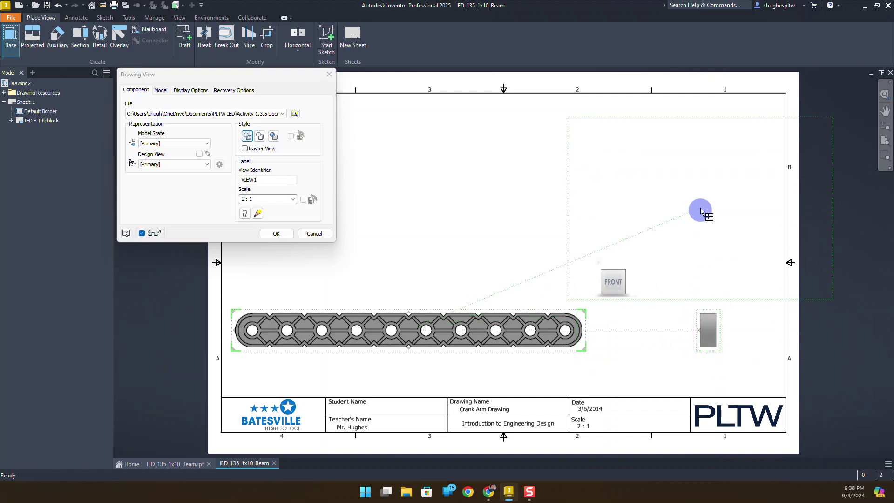
pyautogui.click(672, 190)
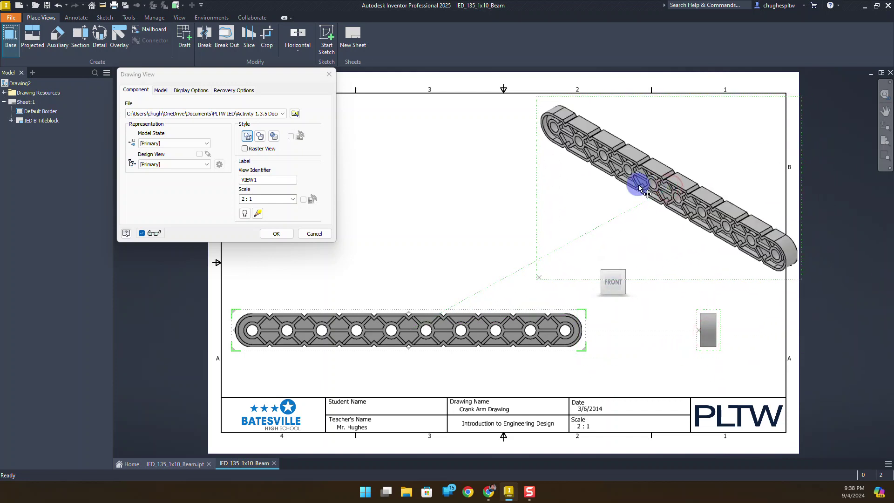
pyautogui.click(274, 233)
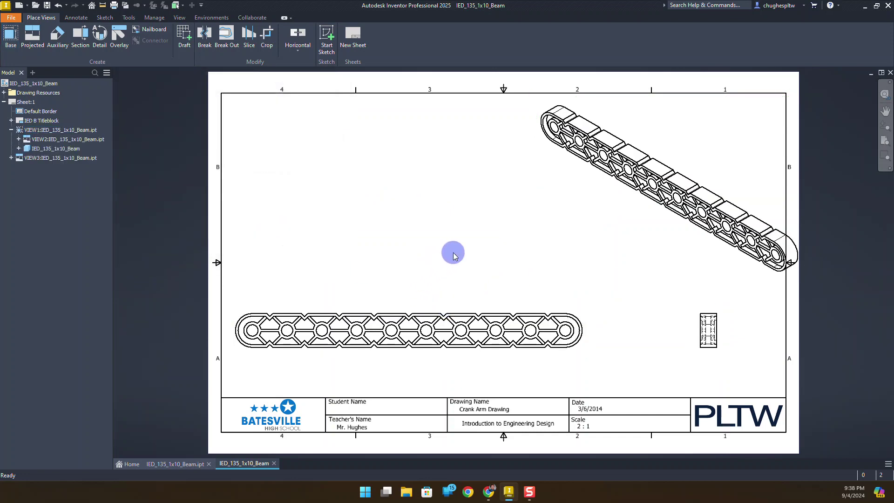
# - Change the isometric view to 1 : 1 scale with Shaded style and drag it top-right
pyautogui.doubleClick(546, 200)
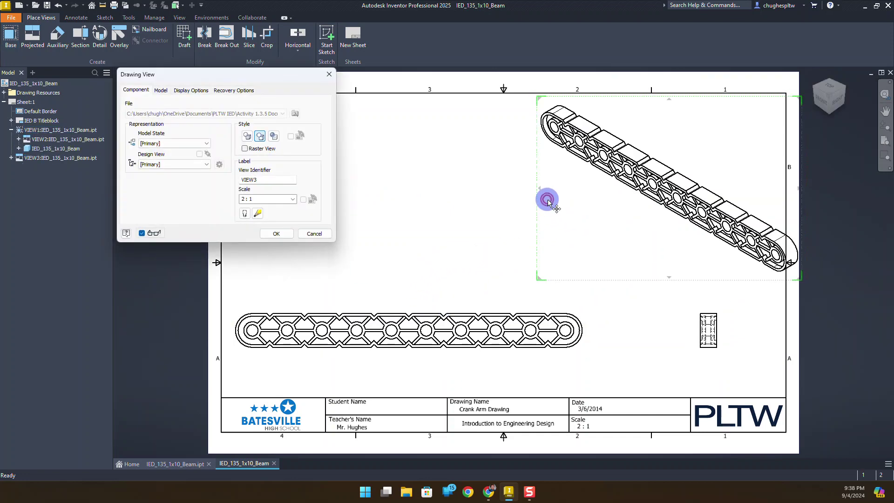
pyautogui.click(292, 199)
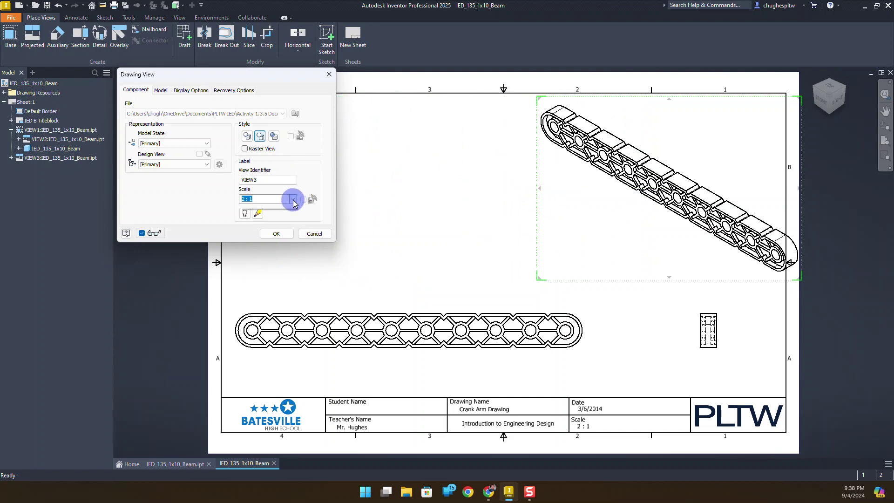
pyautogui.click(280, 220)
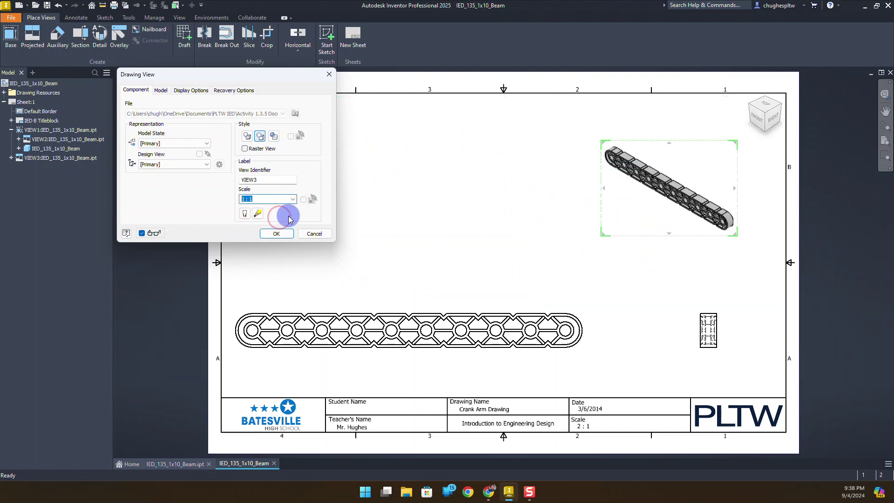
pyautogui.click(274, 136)
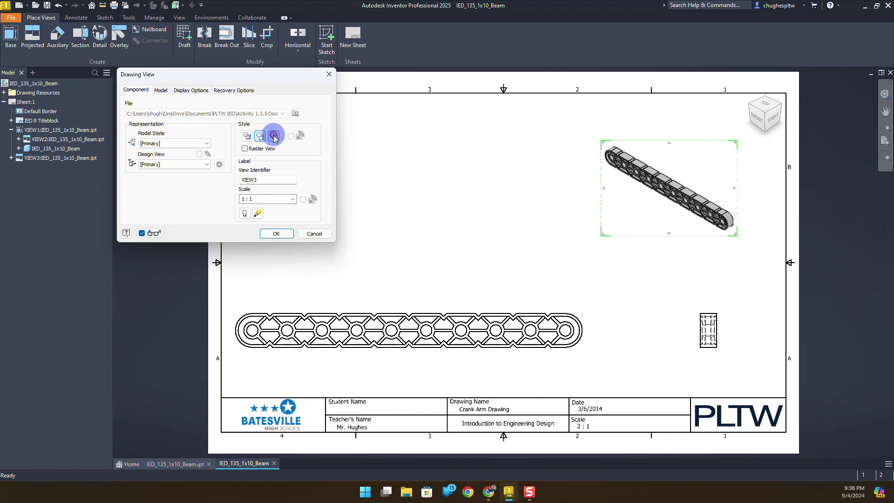
pyautogui.click(277, 235)
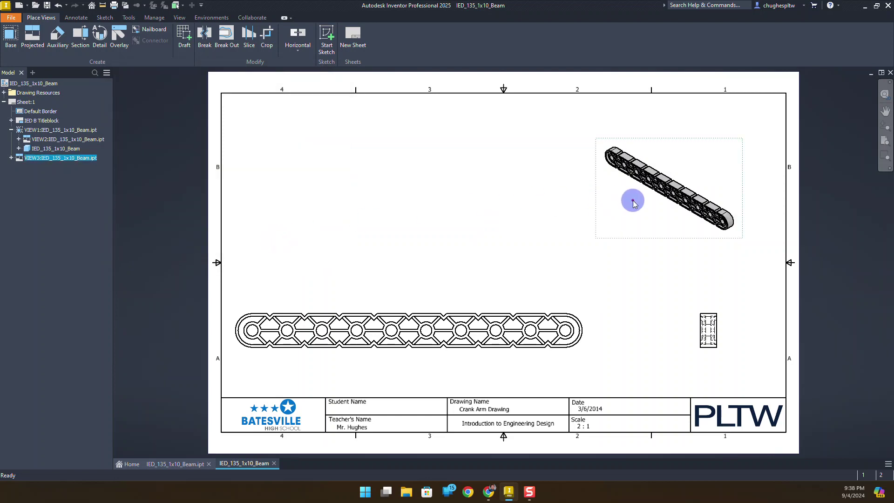
pyautogui.moveTo(635, 199); pyautogui.dragTo(677, 105)
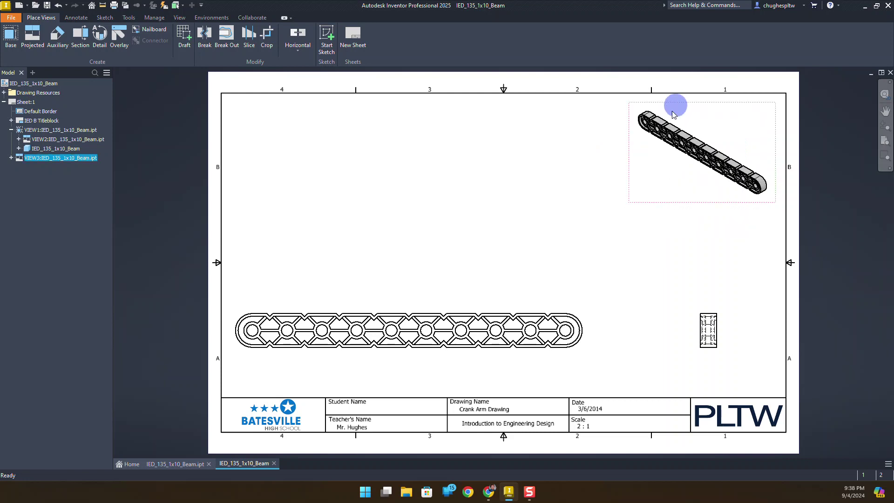
pyautogui.click(558, 197)
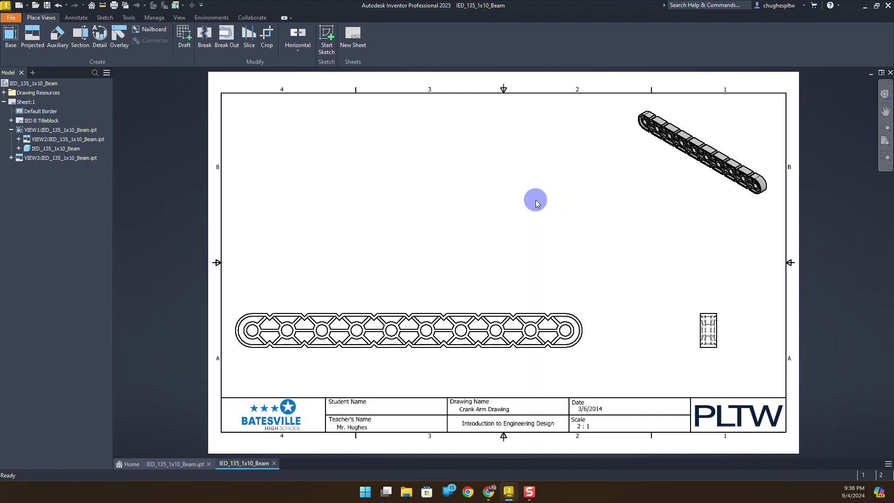
# - Create a 4:1 detail view circling the front view's right end, placed above the front view
pyautogui.click(103, 44)
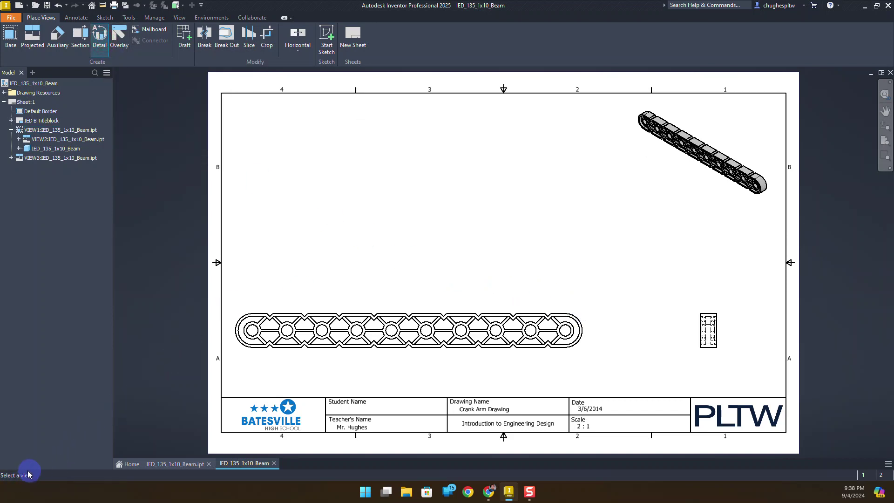
pyautogui.click(522, 303)
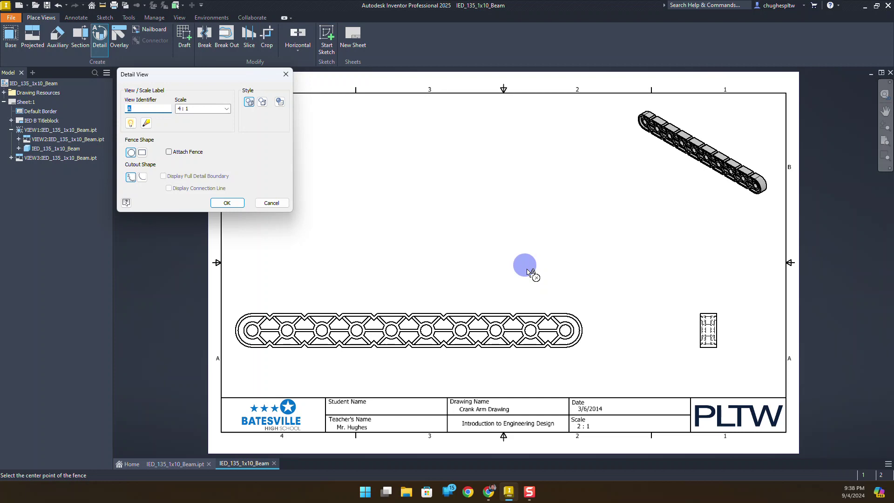
pyautogui.scroll(3, 535, 336)
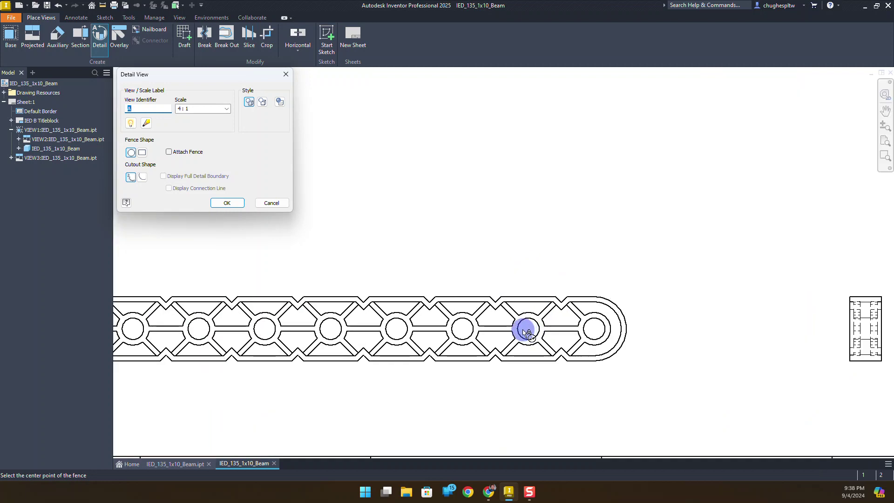
pyautogui.click(523, 328)
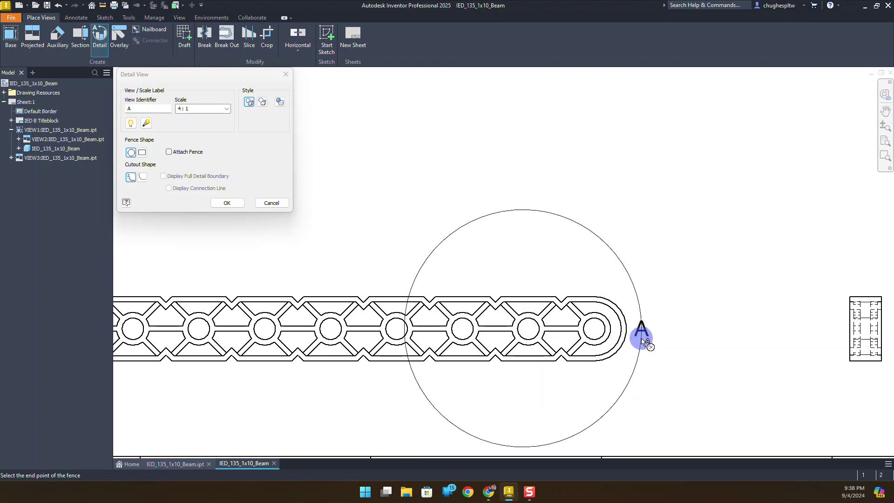
pyautogui.click(640, 339)
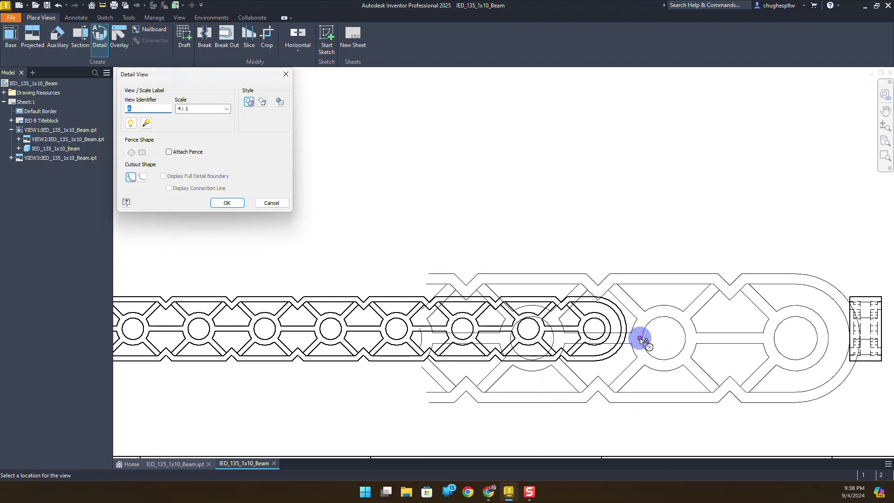
pyautogui.scroll(-3, 563, 288)
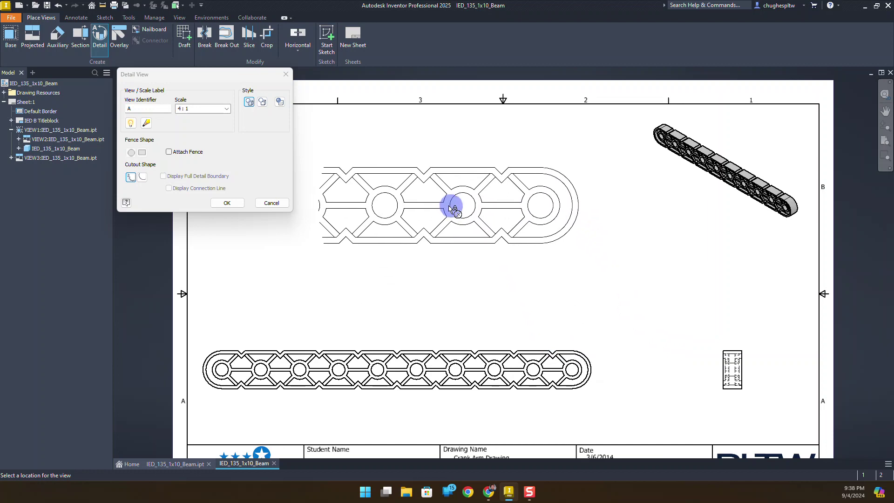
pyautogui.click(427, 180)
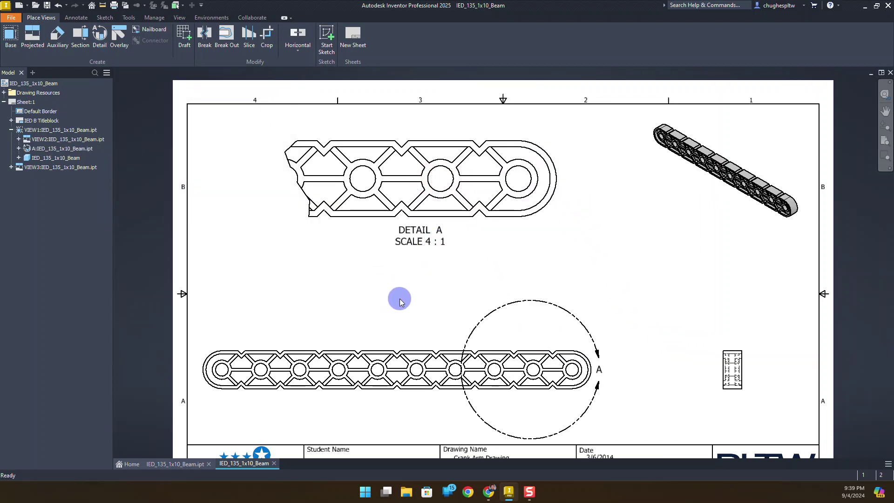
# - Adjust Detail A's boundary circle, shrinking it slightly and shifting it to the right
pyautogui.scroll(3, 449, 274)
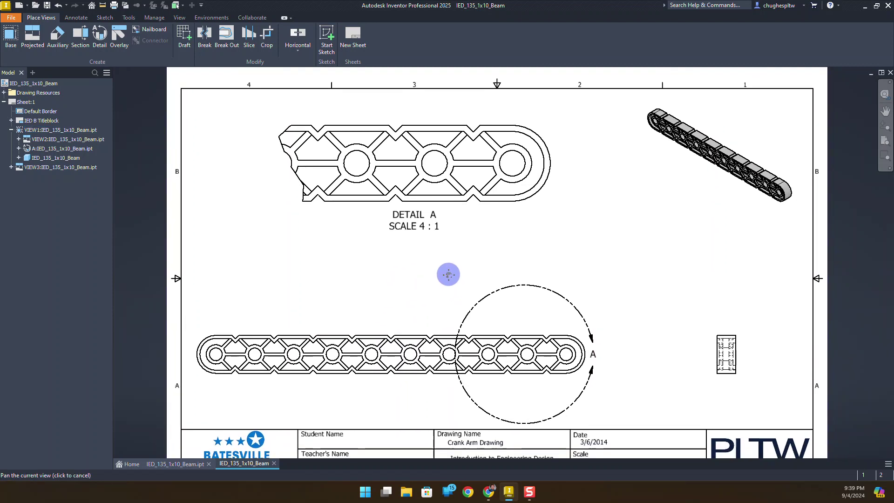
pyautogui.scroll(-3, 391, 270)
pyautogui.moveTo(603, 316)
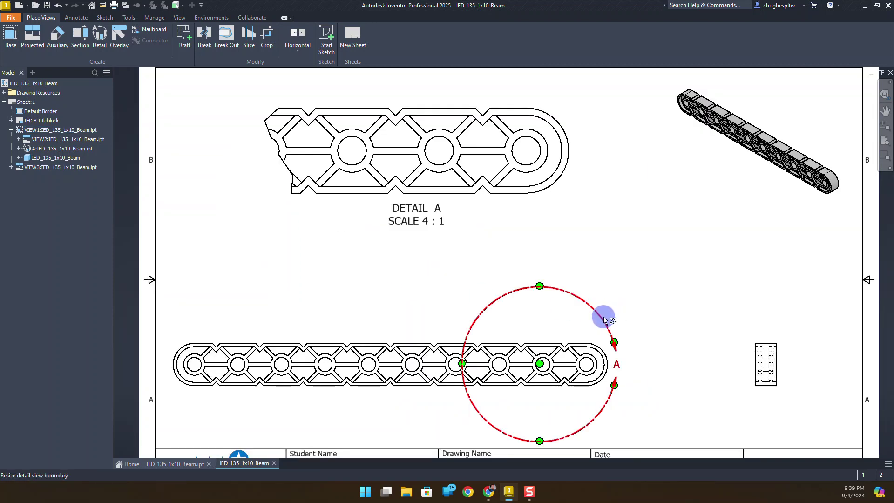
pyautogui.click(585, 303)
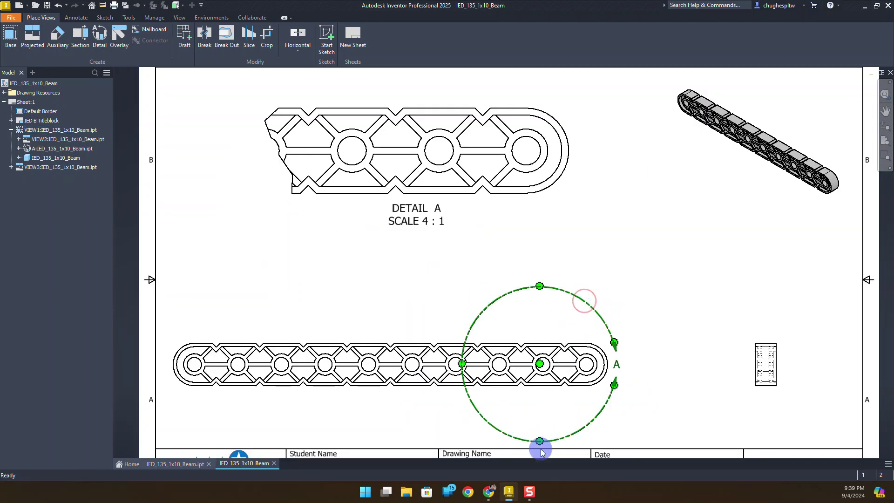
pyautogui.moveTo(539, 443); pyautogui.dragTo(539, 429)
pyautogui.click(558, 296)
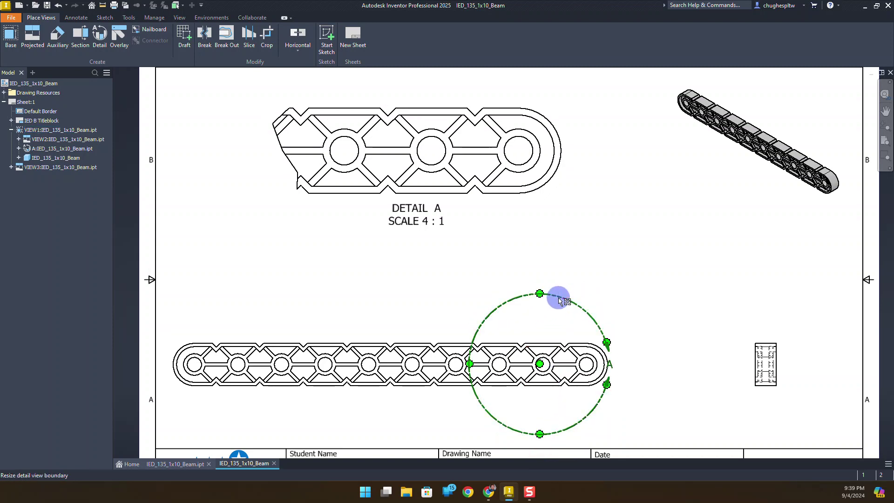
pyautogui.moveTo(543, 366); pyautogui.dragTo(551, 367)
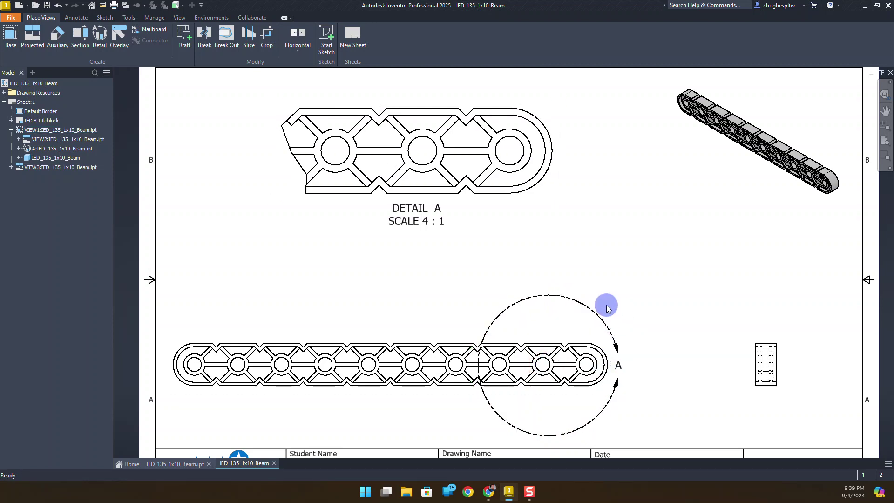
pyautogui.click(522, 261)
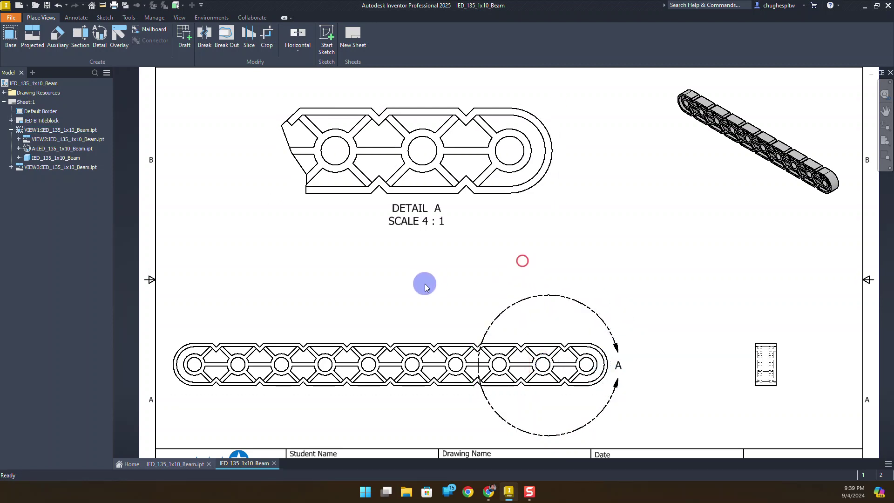
pyautogui.scroll(-3, 398, 284)
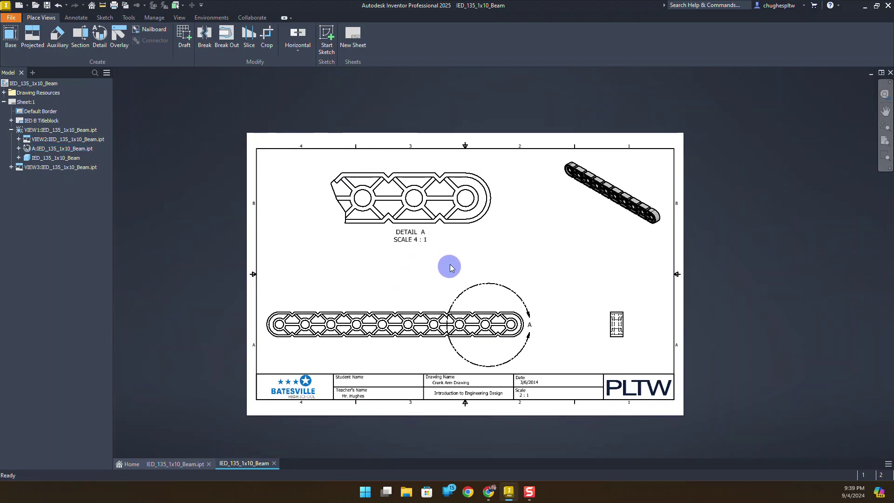
# - Add center marks to Detail A's left, middle and right holes
pyautogui.click(83, 20)
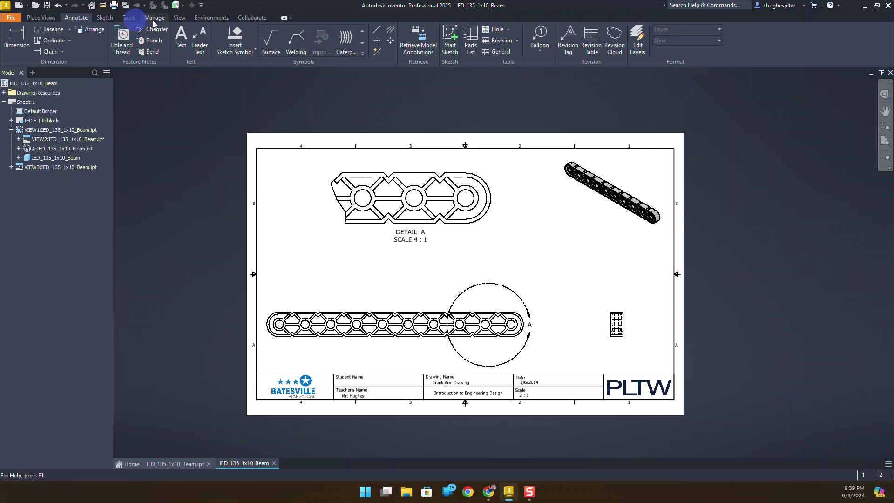
pyautogui.click(376, 42)
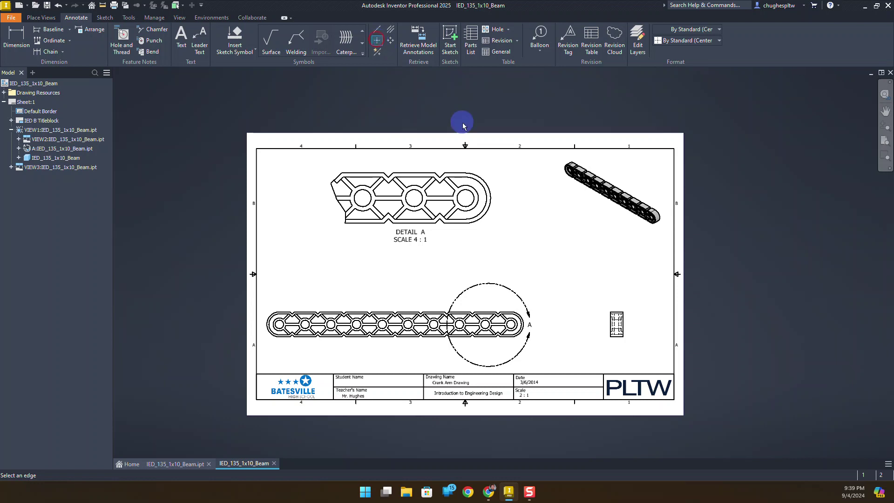
pyautogui.scroll(3, 462, 122)
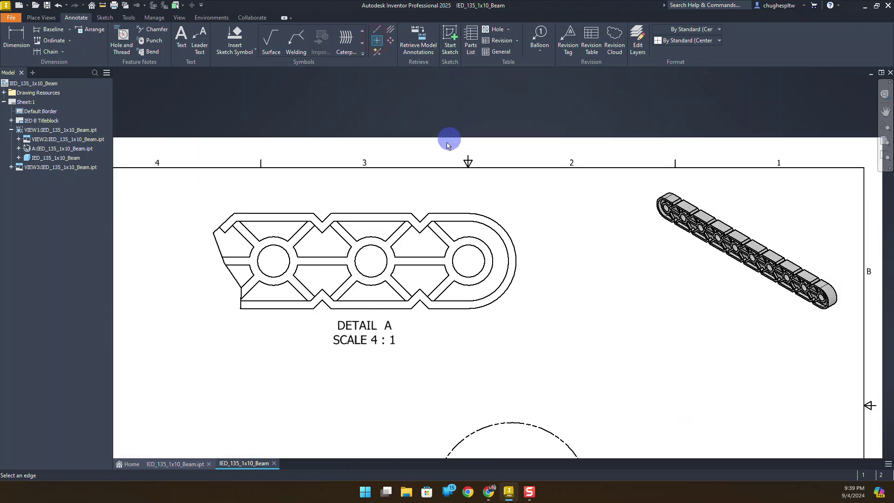
pyautogui.click(283, 249)
pyautogui.click(362, 249)
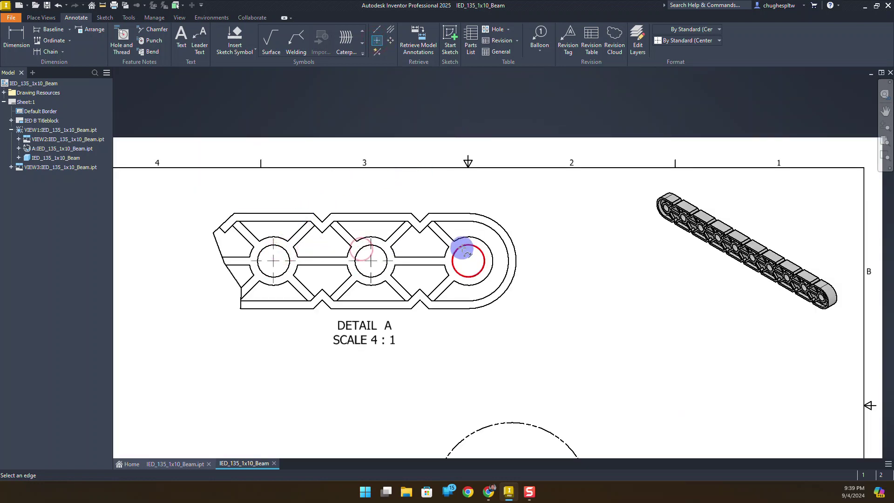
pyautogui.click(464, 253)
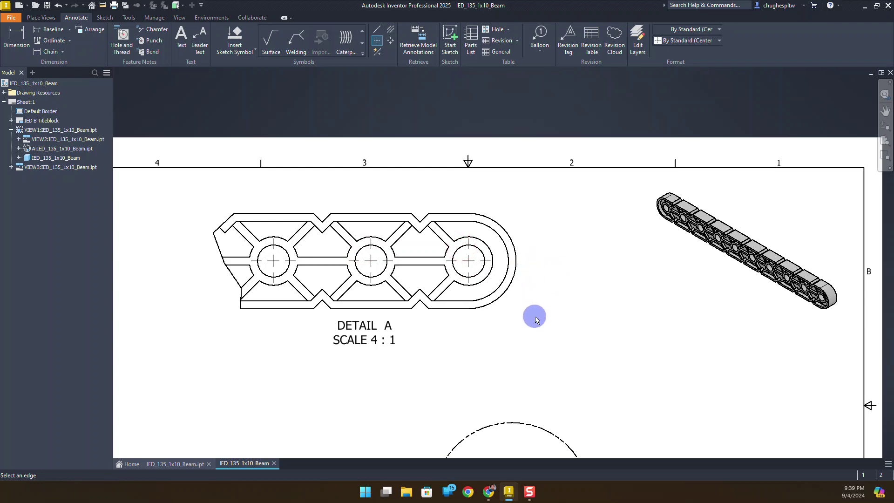
pyautogui.moveTo(529, 329); pyautogui.dragTo(519, 232, button='middle')
pyautogui.moveTo(546, 292); pyautogui.dragTo(535, 249, button='middle')
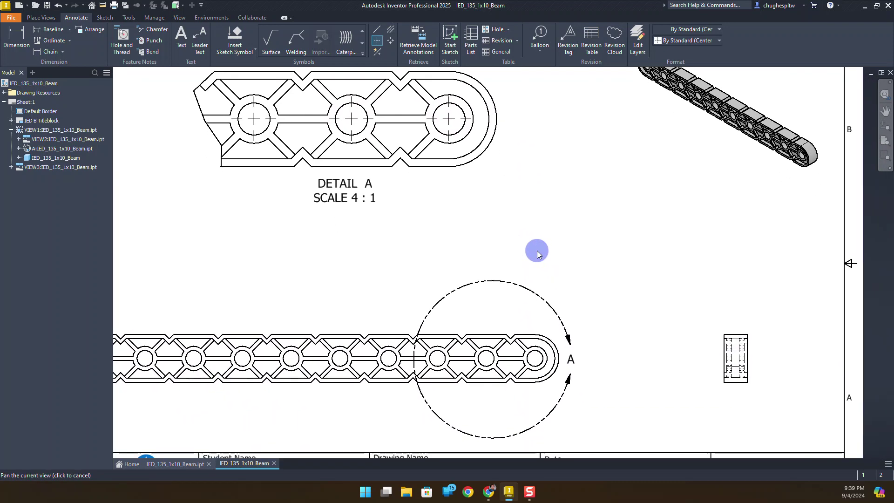
pyautogui.press('Home')
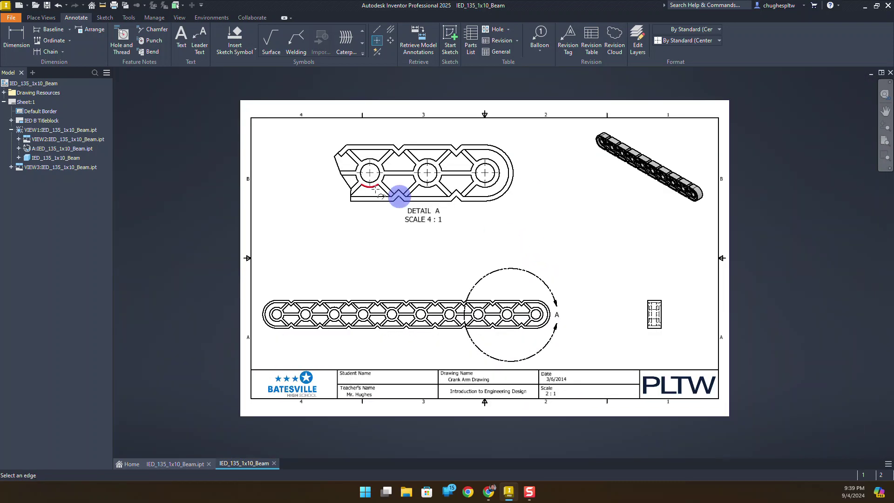
# - Add a 4.50 hole-spacing dimension and an R.24 radius on the beam's rounded end
pyautogui.click(17, 38)
pyautogui.scroll(3, 524, 347)
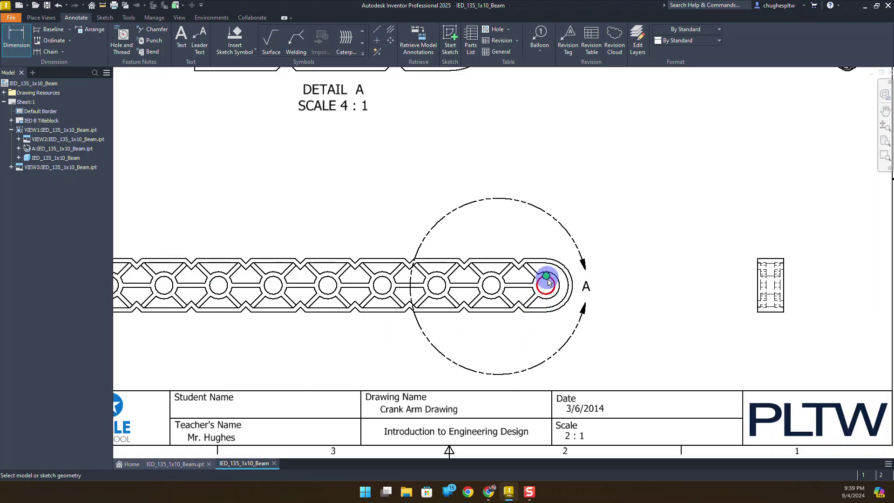
pyautogui.scroll(2, 549, 281)
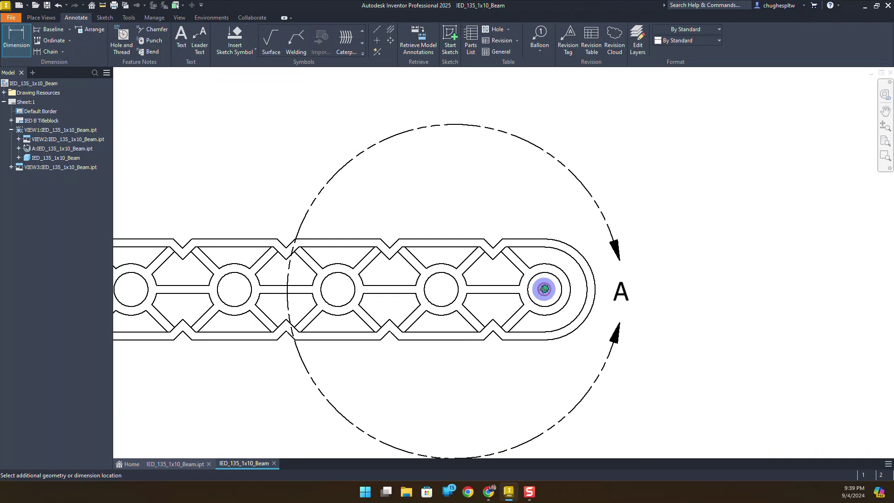
pyautogui.scroll(-5, 544, 290)
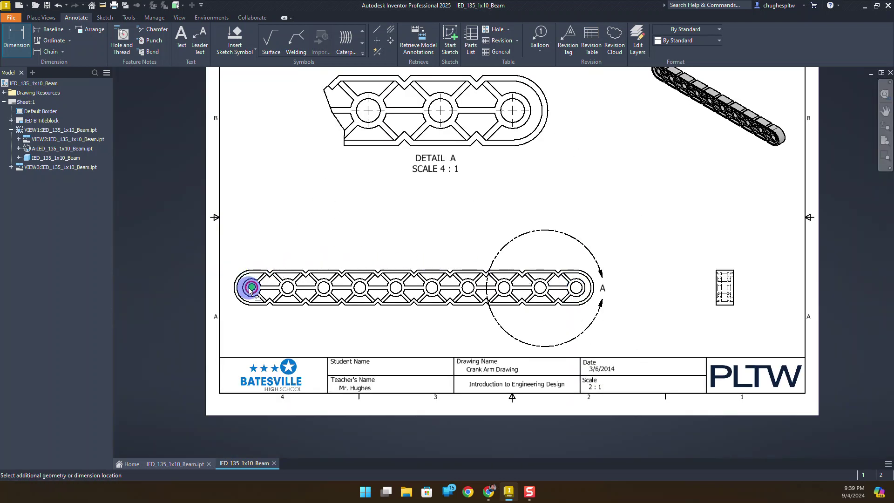
pyautogui.click(251, 288)
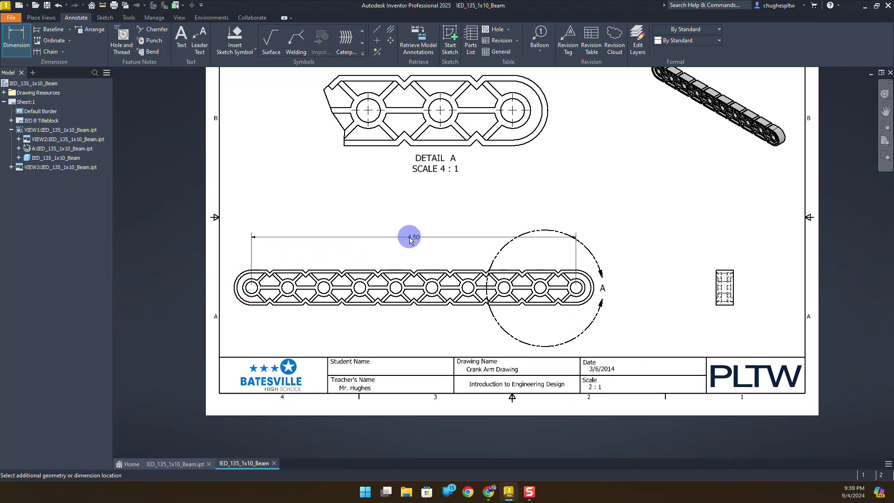
pyautogui.click(410, 238)
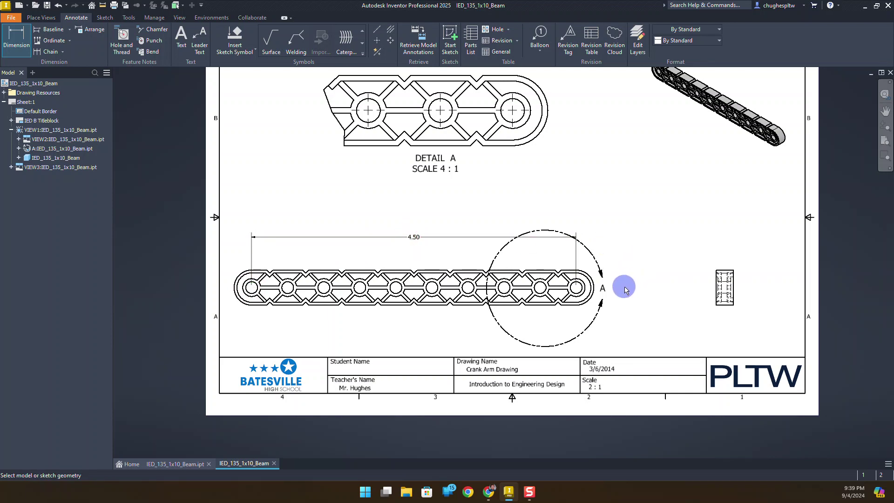
pyautogui.scroll(3, 625, 289)
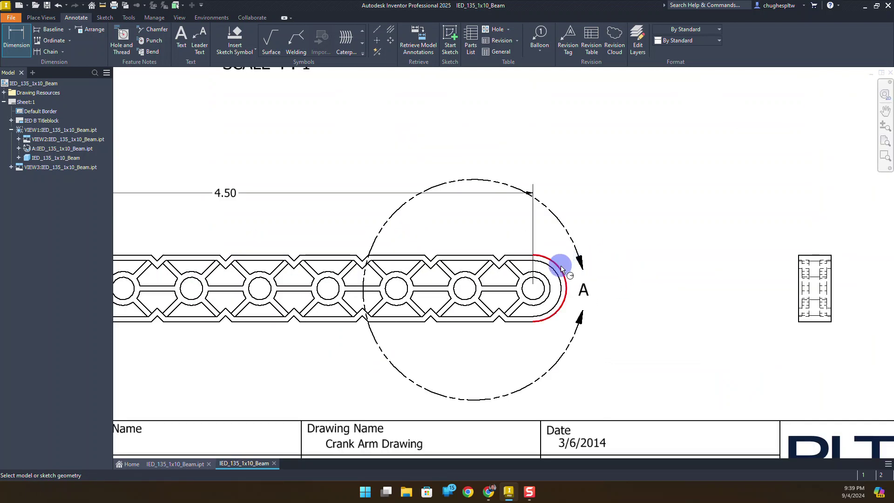
pyautogui.click(562, 269)
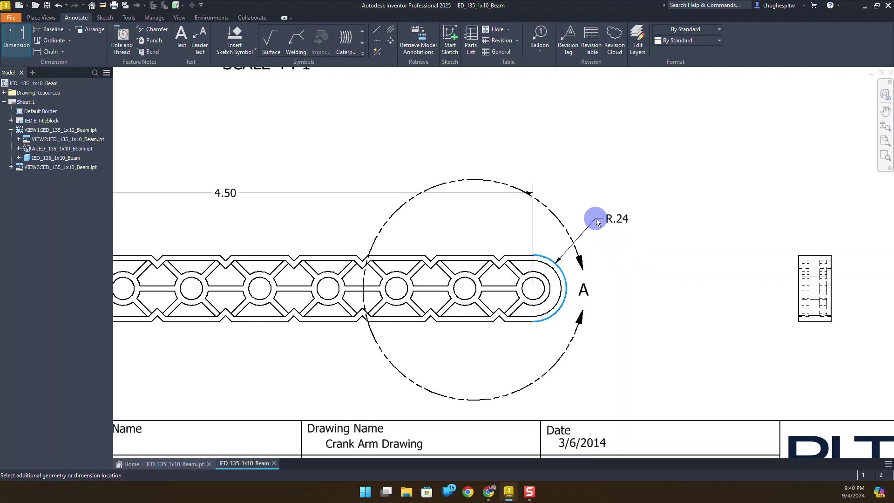
pyautogui.click(625, 262)
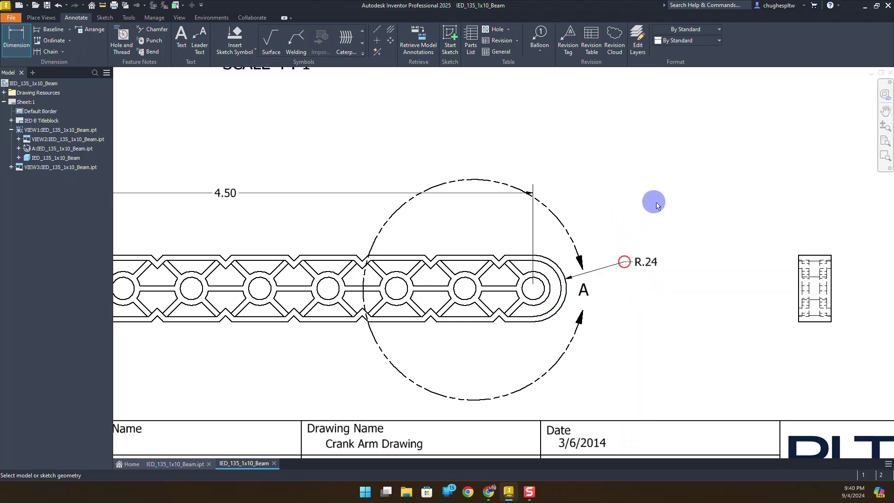
# - Dimension the right-side view's thickness as .24 between its top corners
pyautogui.moveTo(657, 205); pyautogui.dragTo(388, 223, button='middle')
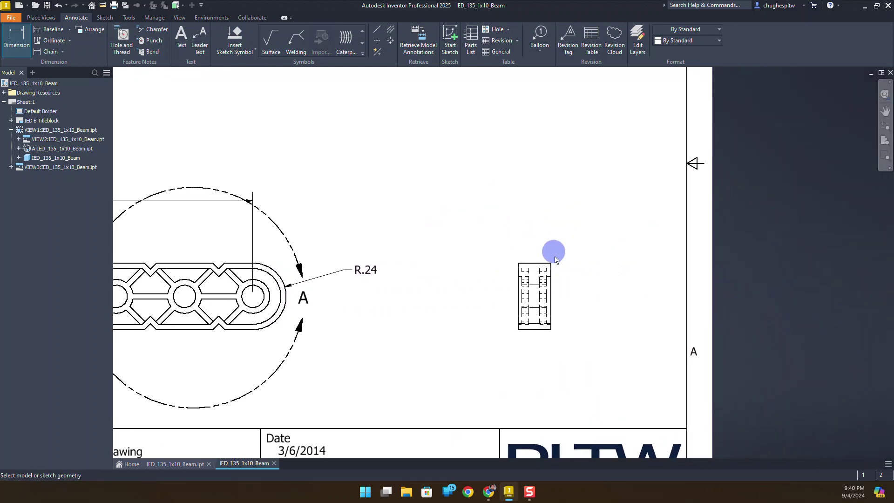
pyautogui.scroll(2, 577, 266)
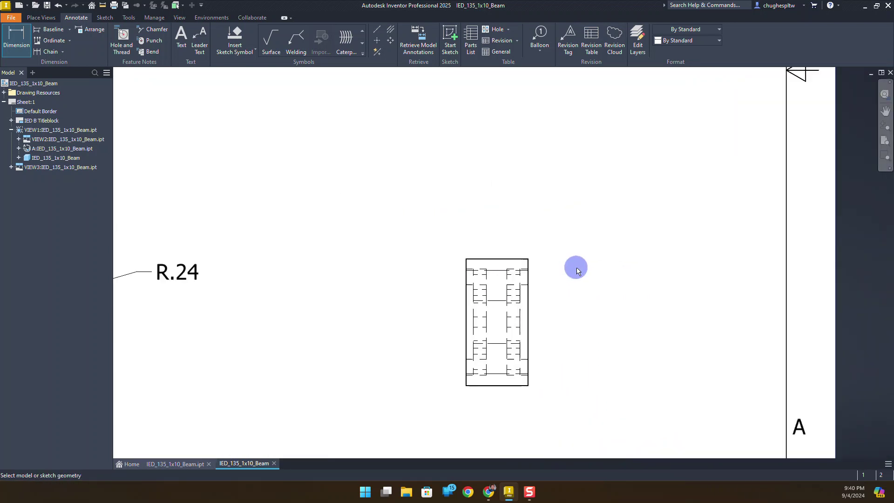
pyautogui.click(466, 260)
pyautogui.click(526, 260)
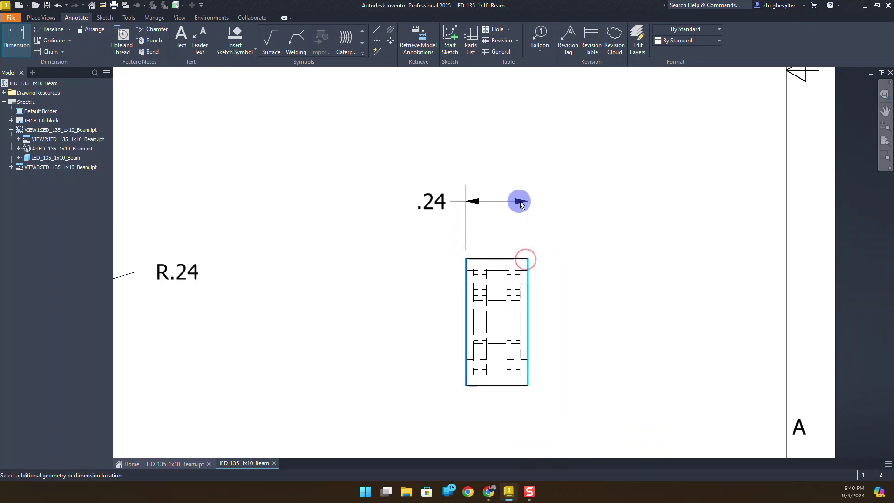
pyautogui.click(521, 206)
pyautogui.scroll(-2, 279, 176)
pyautogui.moveTo(280, 175); pyautogui.dragTo(468, 196, button='middle')
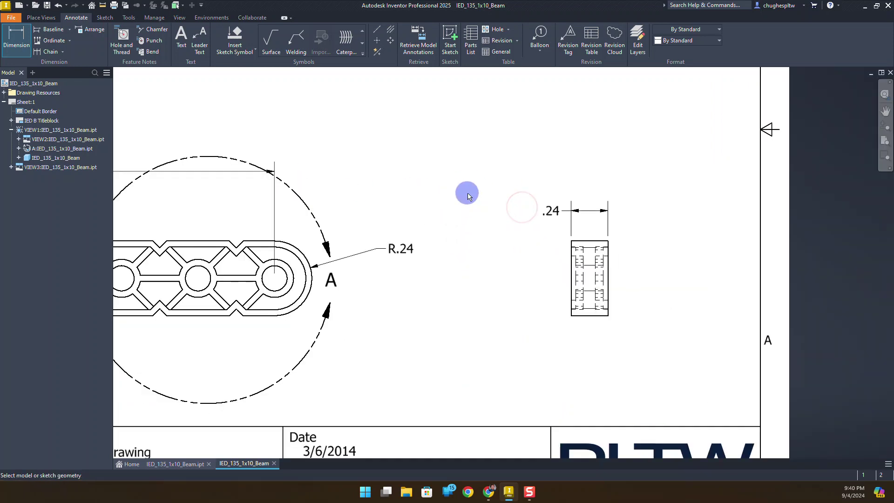
# - Exit dimensioning and set the end radius to 3.123 precision so it reads R.244
pyautogui.rightClick(468, 196)
pyautogui.click(461, 174)
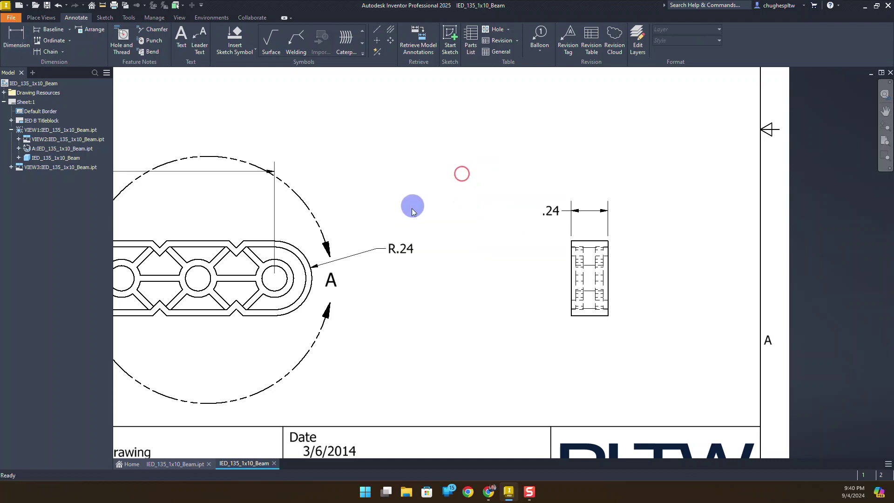
pyautogui.rightClick(405, 253)
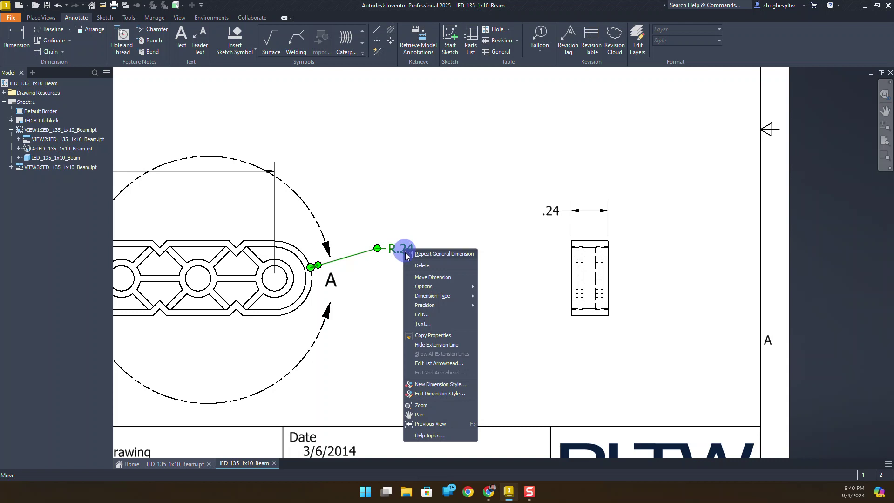
pyautogui.moveTo(448, 306)
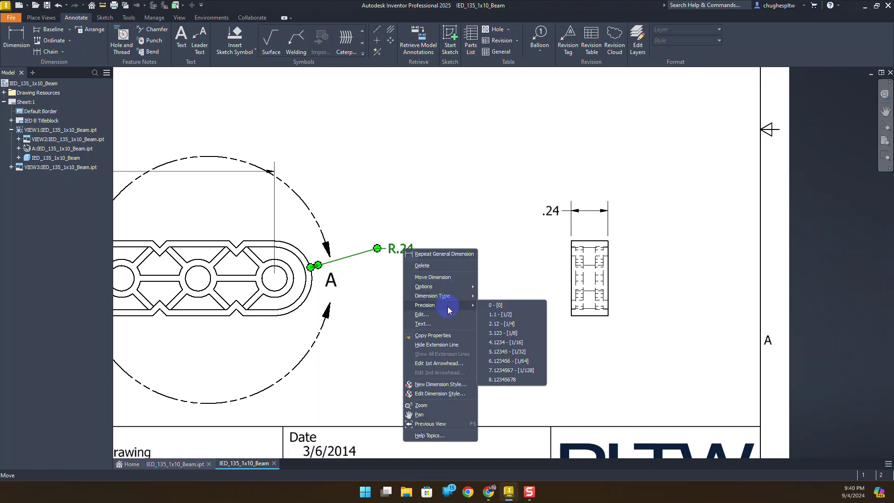
pyautogui.click(496, 333)
pyautogui.click(448, 274)
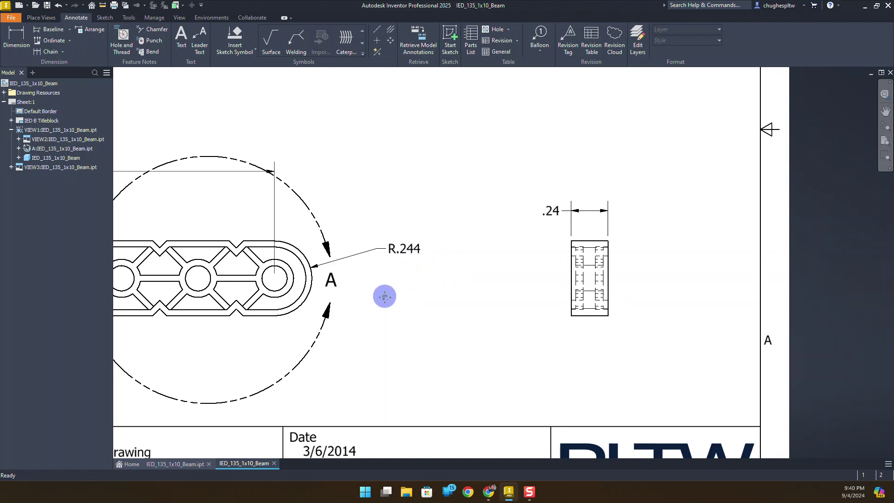
pyautogui.scroll(-3, 385, 296)
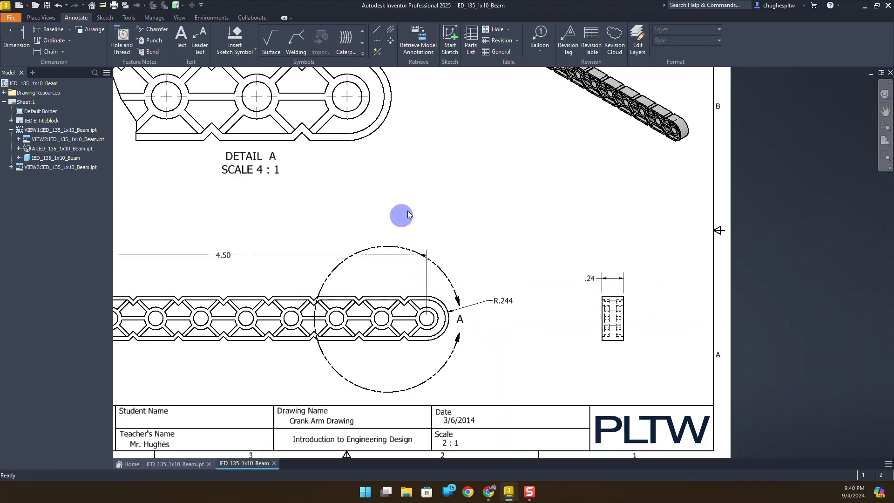
pyautogui.moveTo(401, 213); pyautogui.dragTo(511, 170, button='middle')
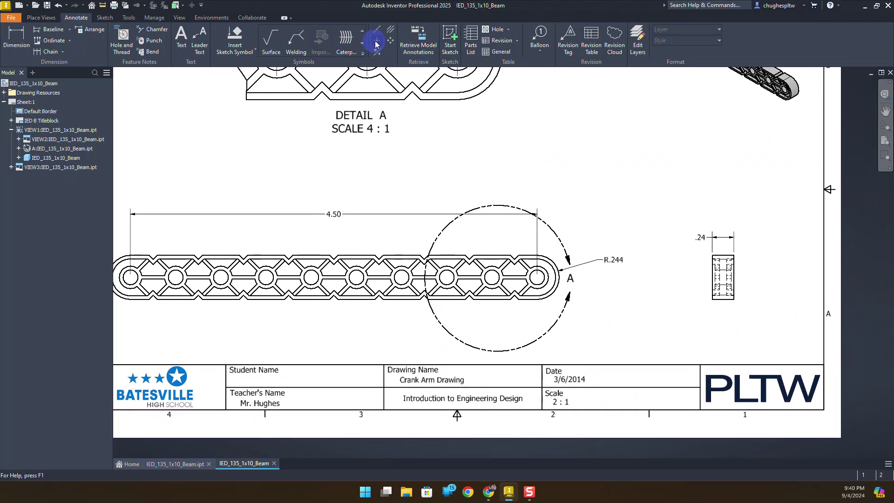
pyautogui.click(376, 41)
pyautogui.scroll(2, 532, 268)
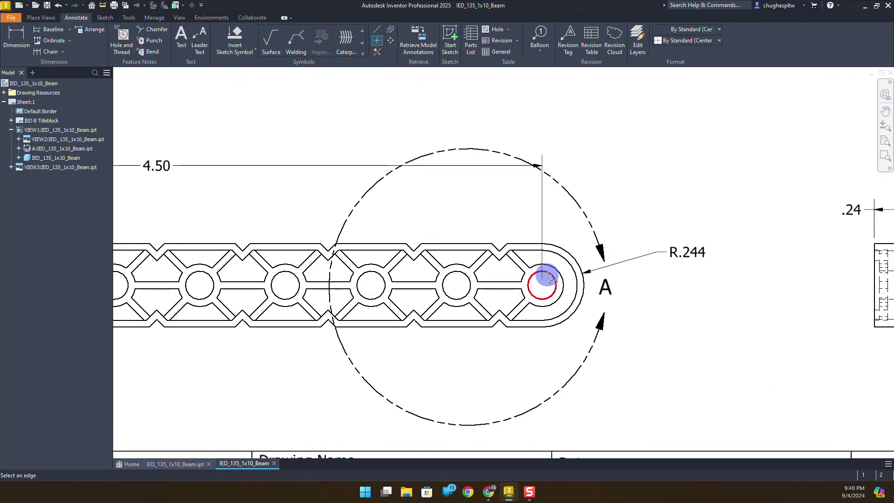
pyautogui.scroll(-3, 548, 275)
pyautogui.scroll(3, 379, 245)
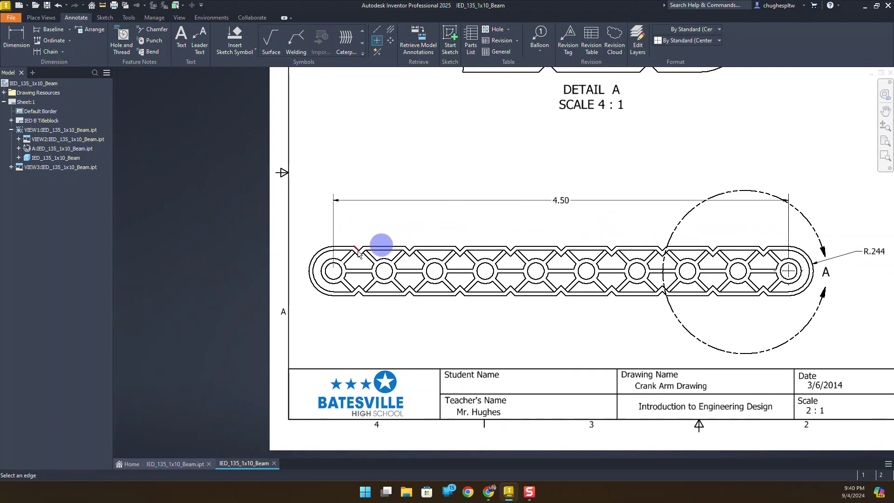
pyautogui.scroll(-4, 423, 231)
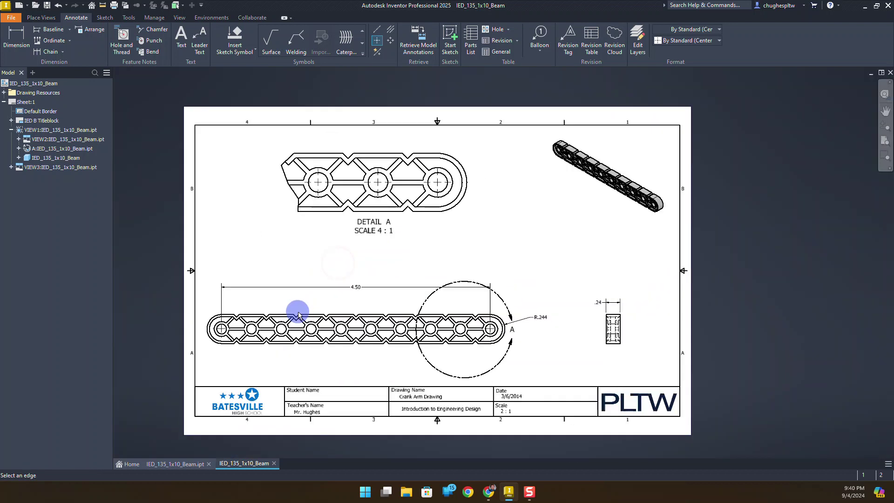
pyautogui.rightClick(543, 226)
pyautogui.click(557, 224)
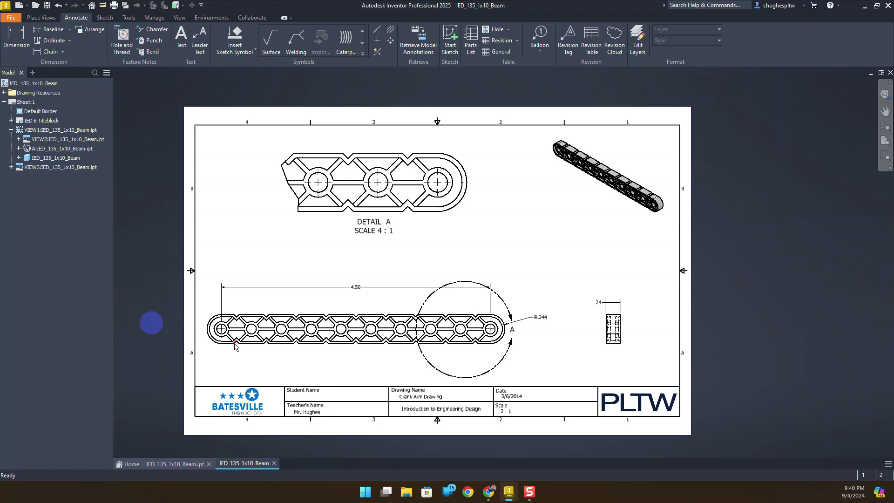
pyautogui.scroll(5, 622, 336)
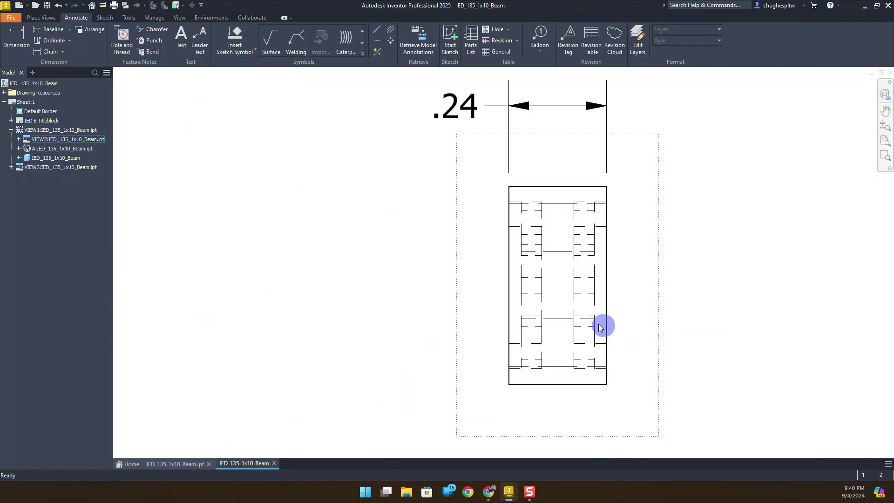
# - Dimension the small width between the two side-view lines and place it above the view
pyautogui.click(18, 42)
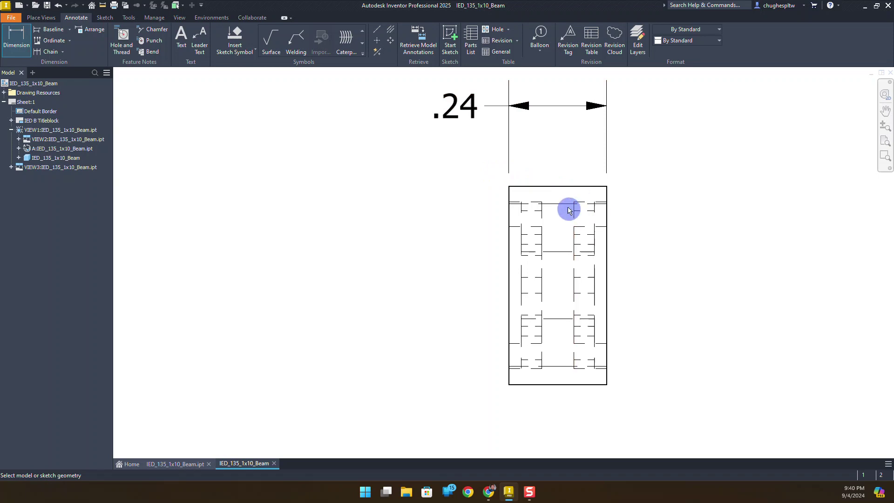
pyautogui.scroll(3, 554, 198)
pyautogui.click(514, 219)
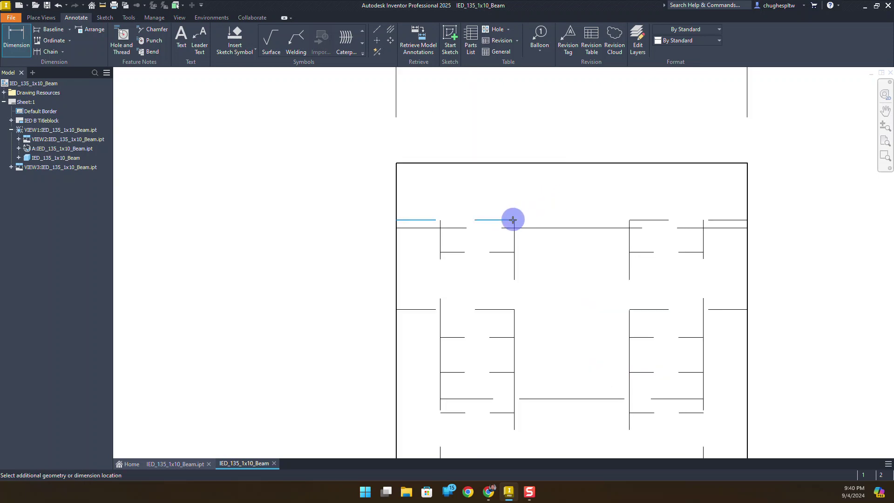
pyautogui.click(440, 219)
pyautogui.scroll(-3, 459, 186)
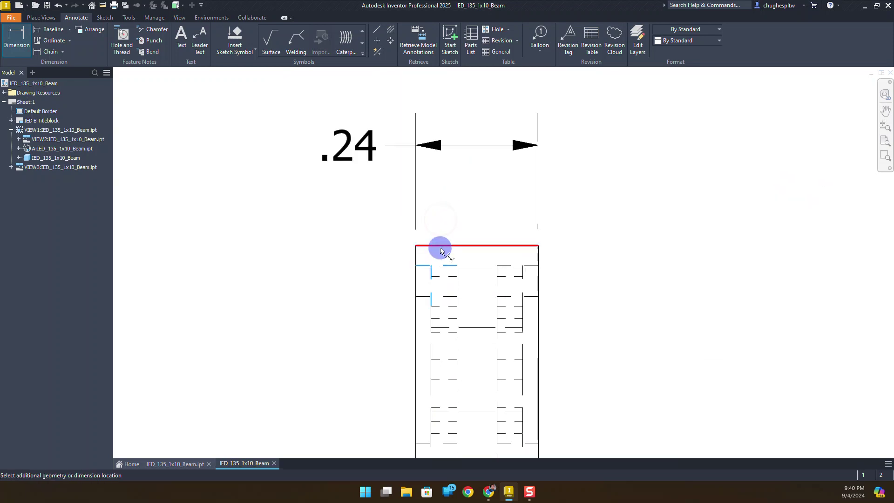
pyautogui.click(441, 193)
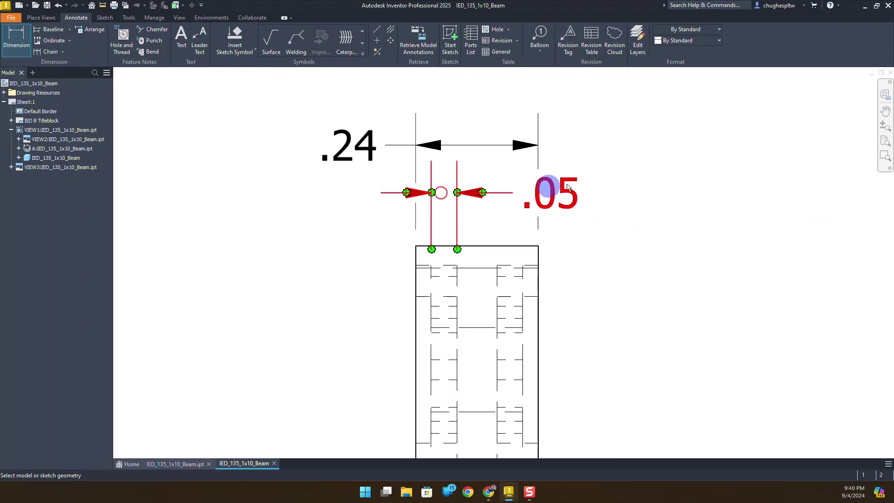
pyautogui.rightClick(601, 173)
pyautogui.click(641, 168)
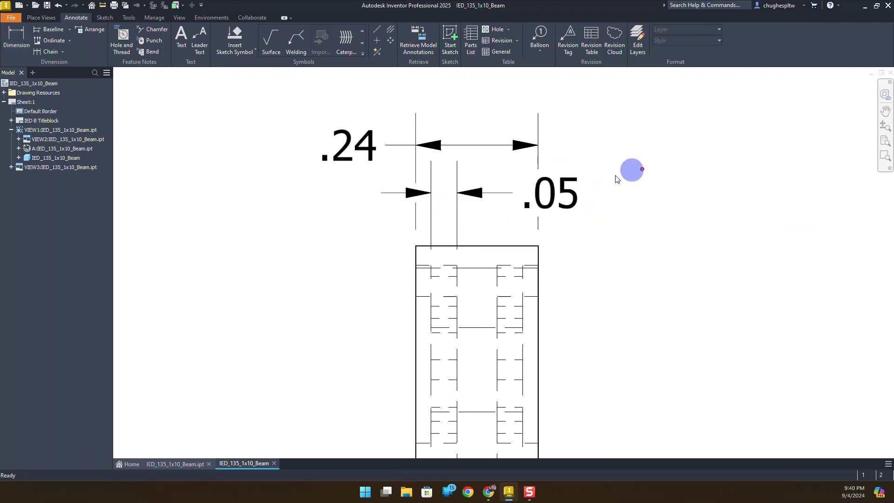
# - Set the new dimension's precision to 3.123 so it reads .051
pyautogui.rightClick(568, 192)
pyautogui.moveTo(610, 246)
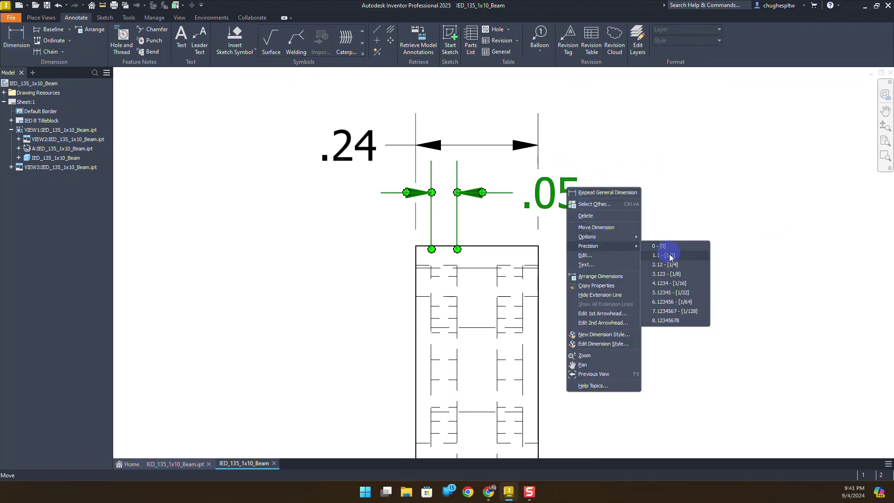
pyautogui.click(669, 275)
pyautogui.click(662, 230)
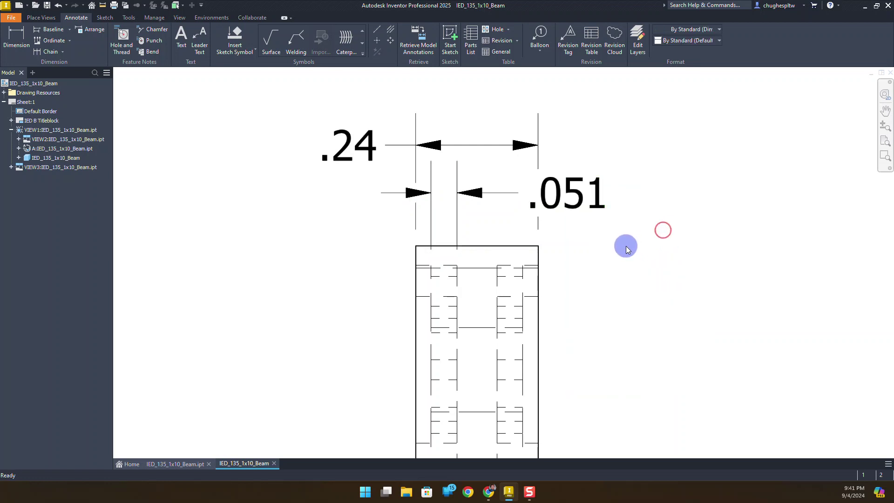
# - Move the .051 text left of its arrows and line the .24 text up above it
pyautogui.moveTo(565, 199)
pyautogui.mouseDown()
pyautogui.moveTo(306, 199)
pyautogui.moveTo(314, 199)
pyautogui.mouseUp()
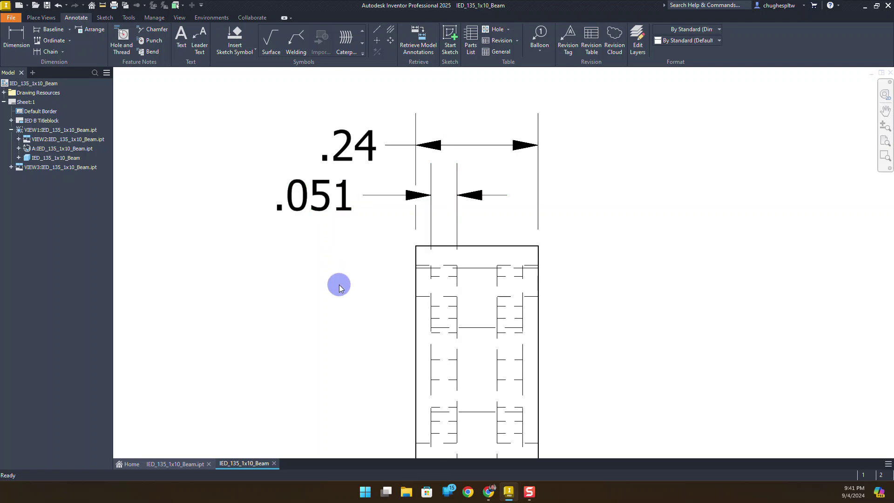
pyautogui.moveTo(339, 285); pyautogui.dragTo(445, 305, button='middle')
pyautogui.scroll(-5, 447, 306)
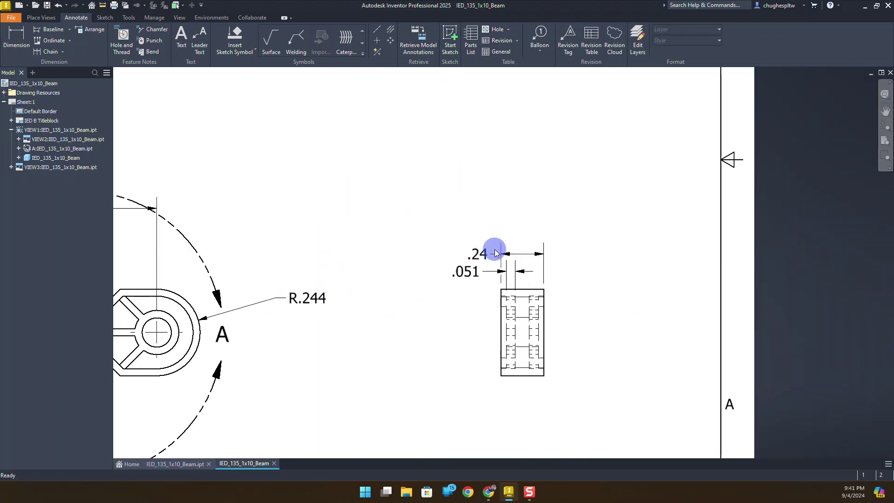
pyautogui.moveTo(494, 251)
pyautogui.mouseDown()
pyautogui.moveTo(501, 252)
pyautogui.moveTo(475, 254)
pyautogui.moveTo(480, 245)
pyautogui.mouseUp()
# - Deselect the .24 dimension and zoom out to fit the whole B-size sheet in the window
pyautogui.click(399, 249)
pyautogui.moveTo(375, 267); pyautogui.dragTo(549, 279, button='middle')
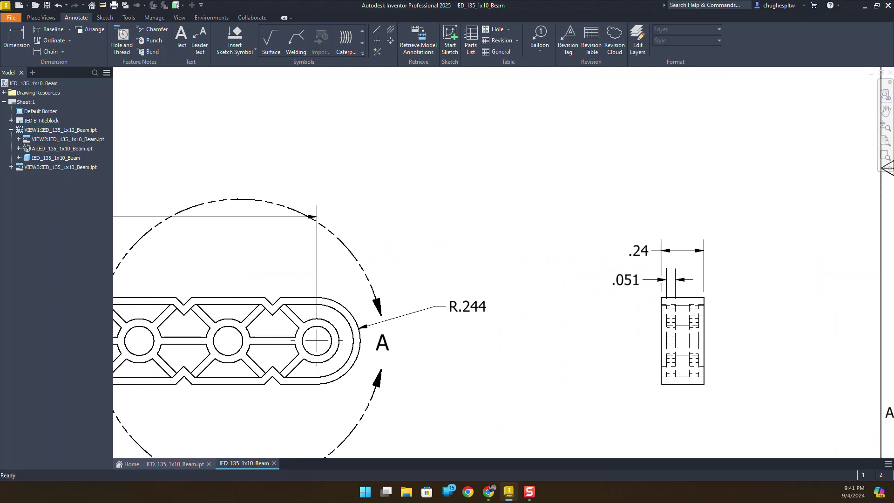
pyautogui.scroll(-5, 553, 278)
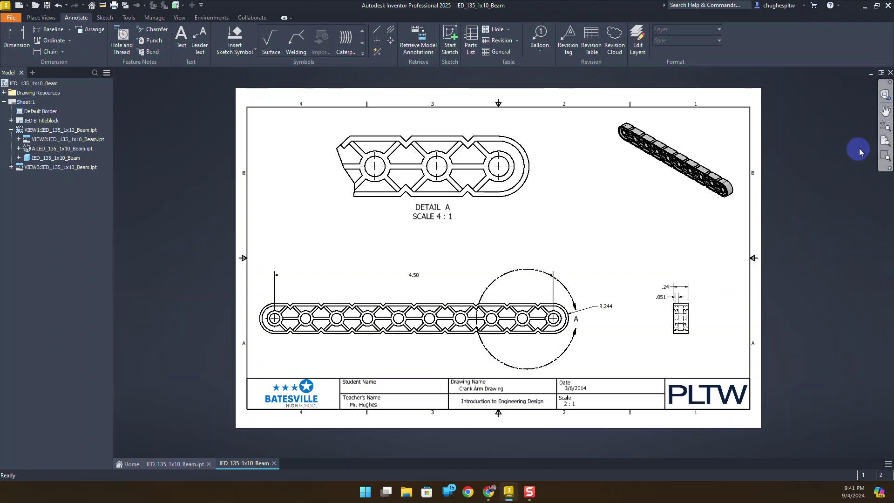
pyautogui.click(884, 141)
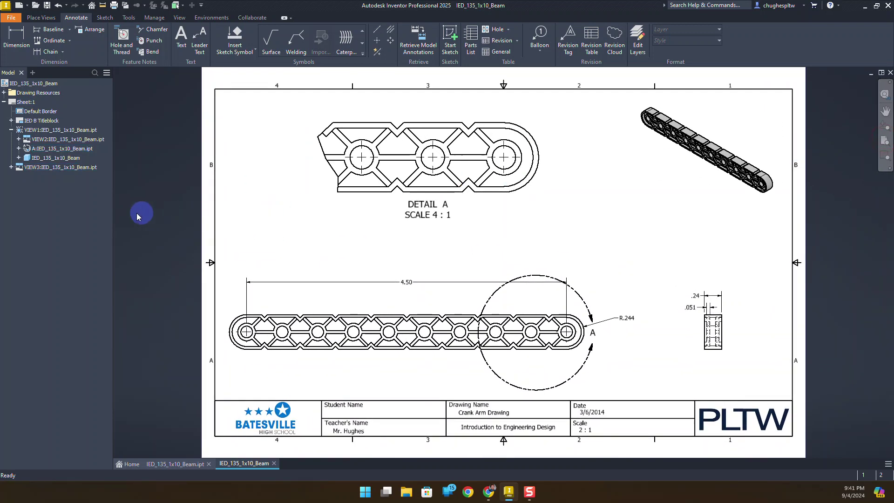